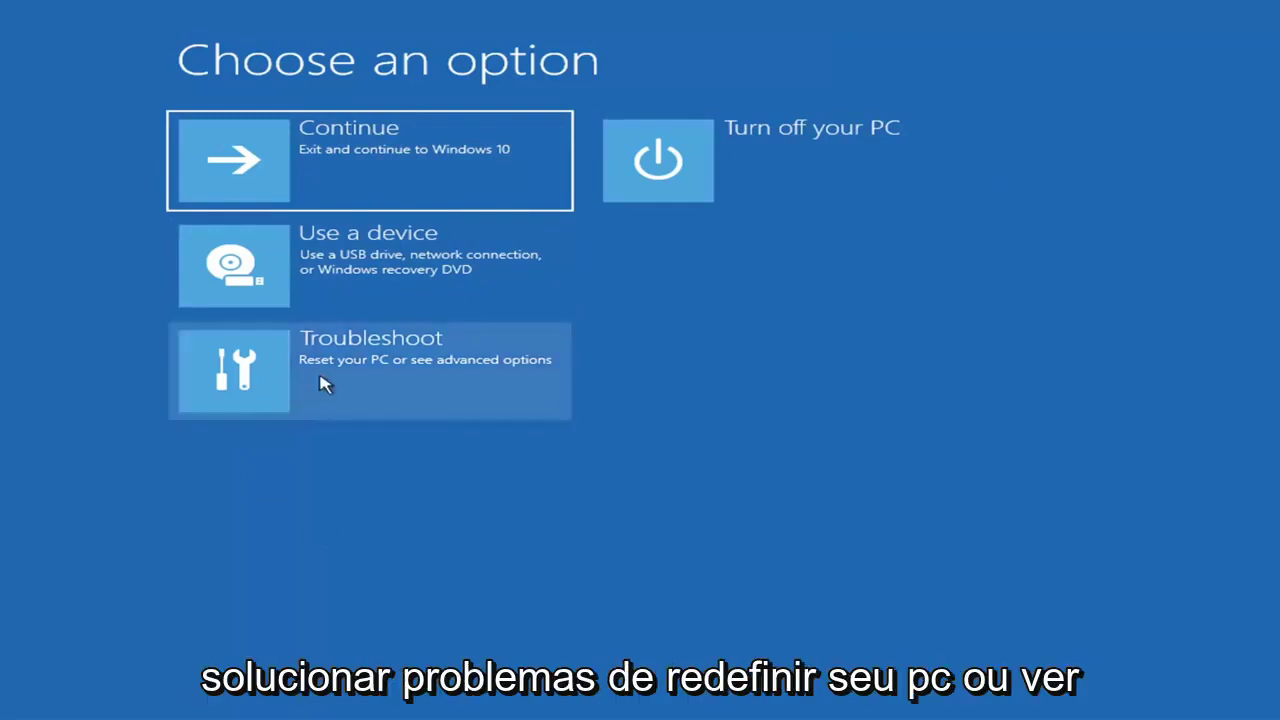
- Run Startup Repair from the advanced troubleshooting options
left_click(478, 381)
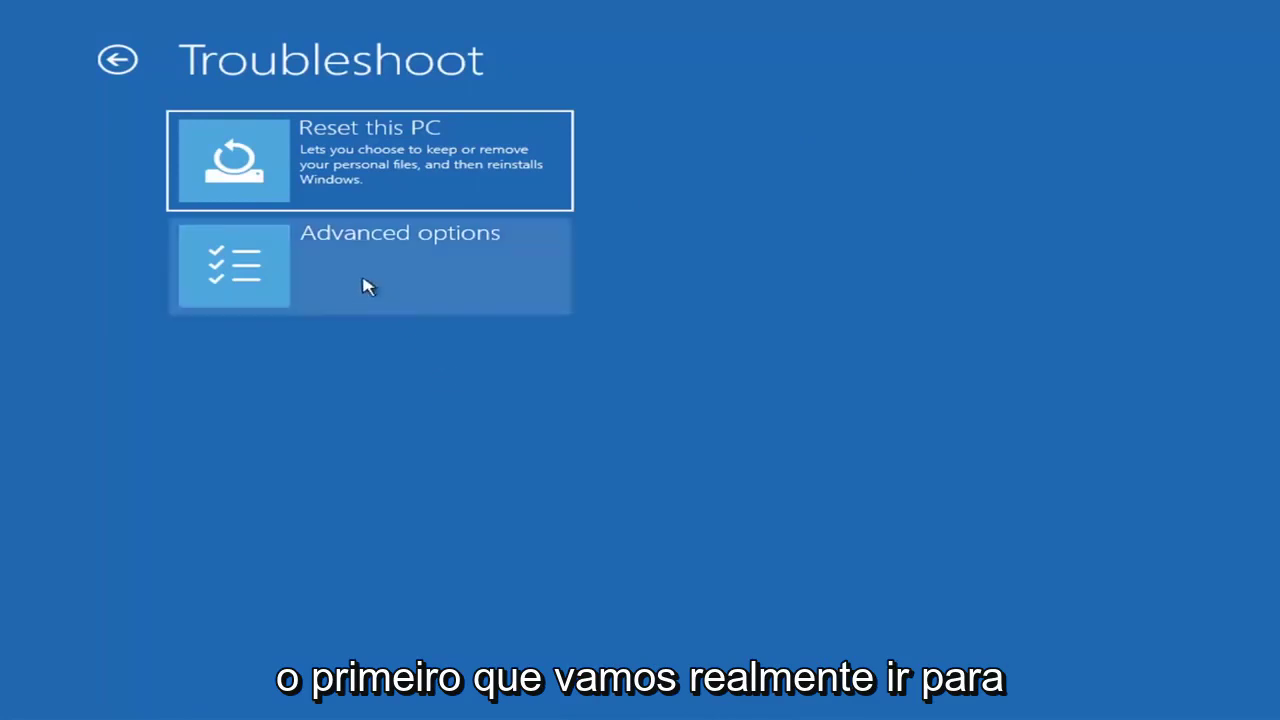
left_click(400, 272)
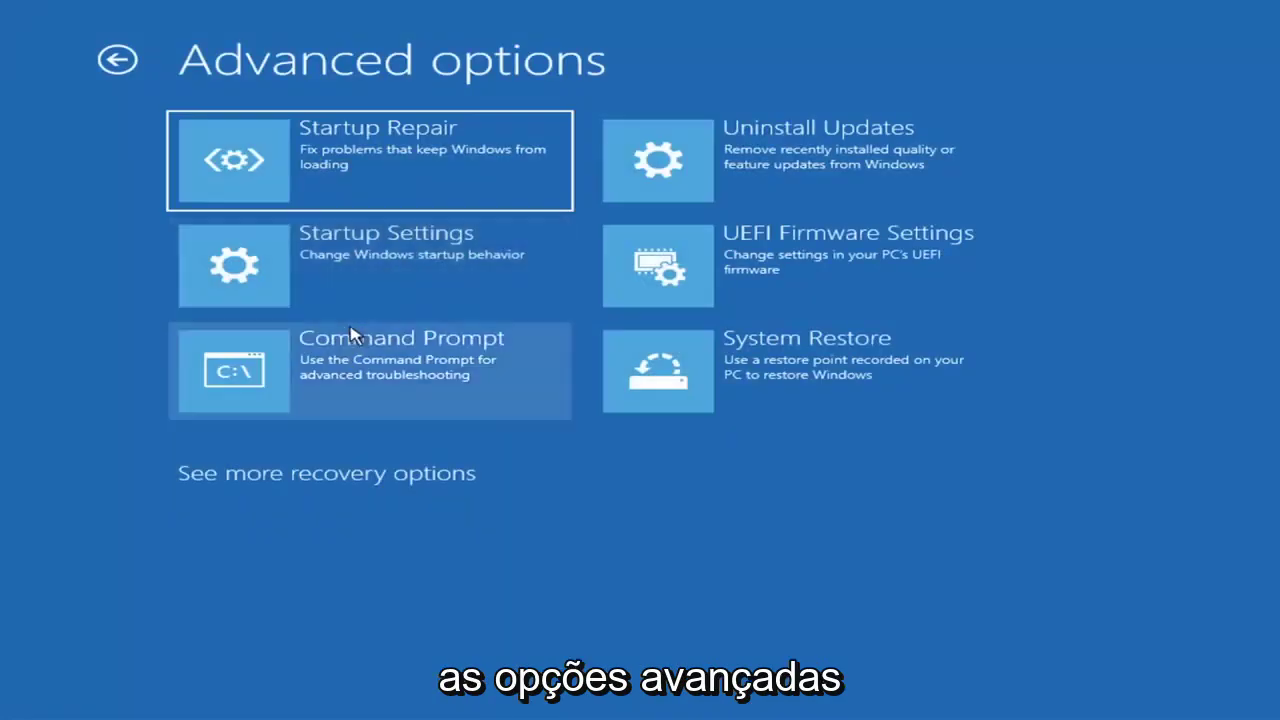
left_click(344, 172)
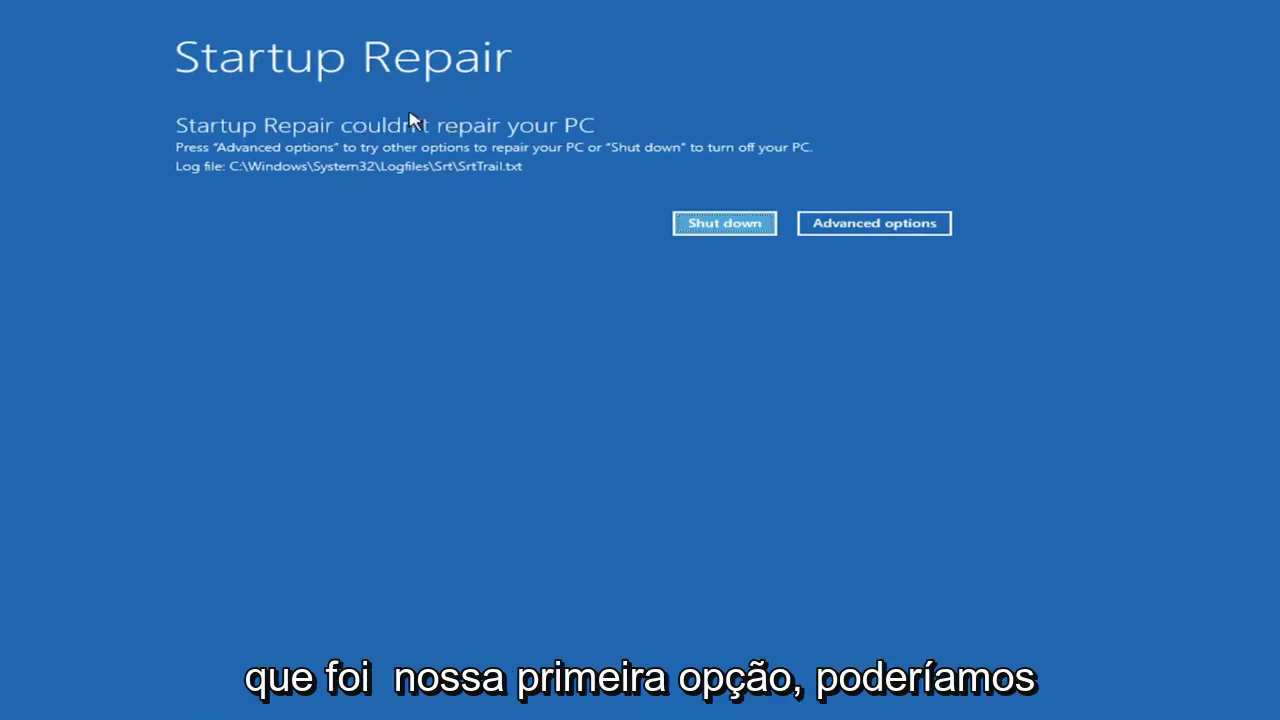
- Return to the advanced troubleshooting options and review the choices under Startup Settings and Uninstall Updates
left_click(890, 224)
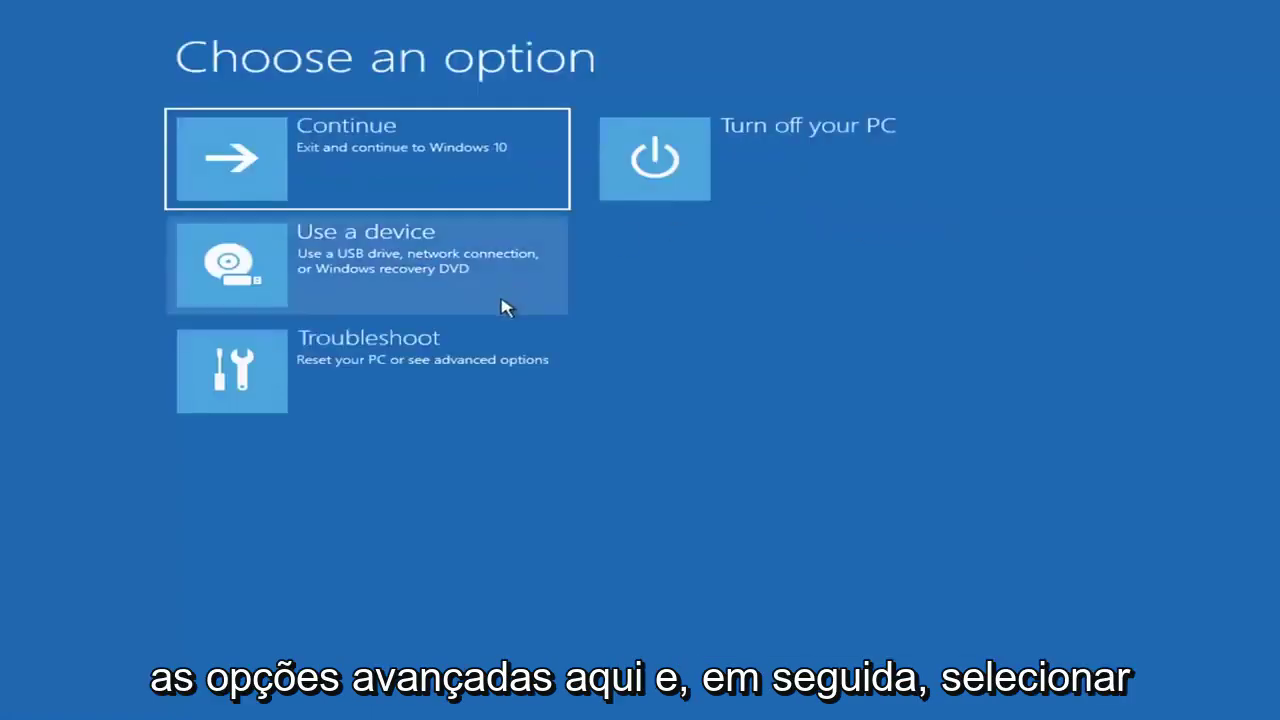
left_click(322, 385)
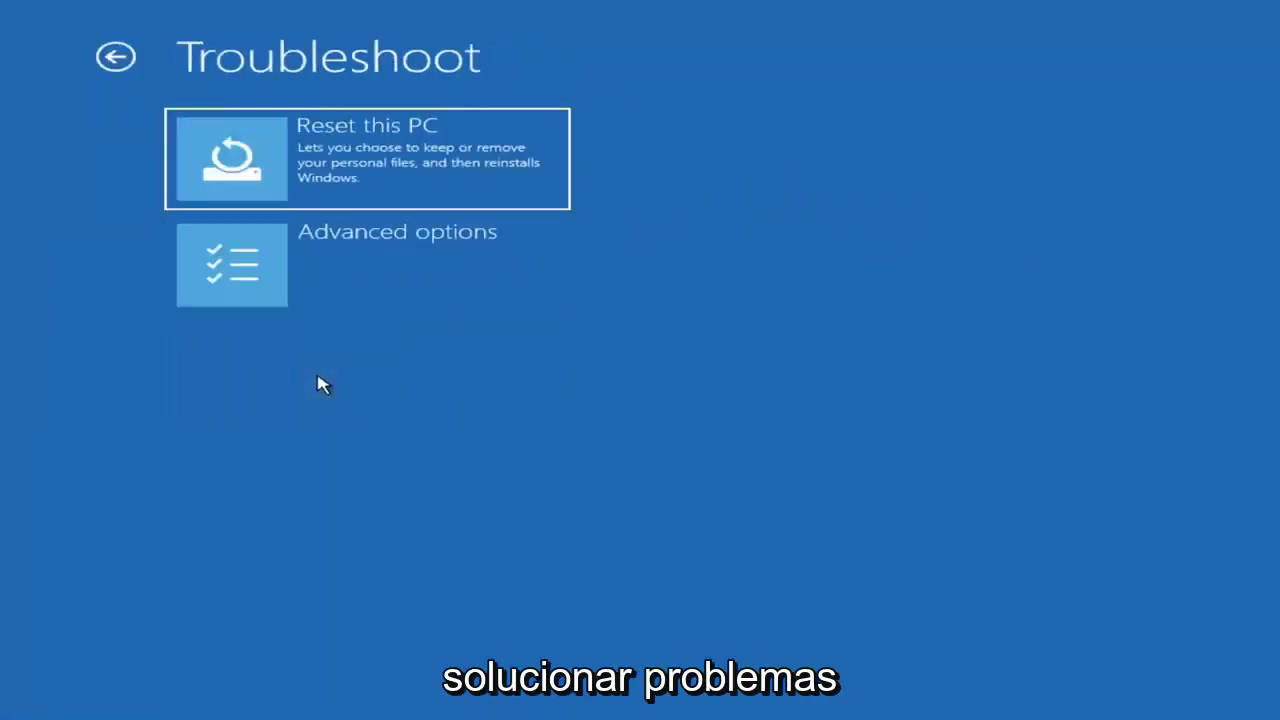
left_click(335, 281)
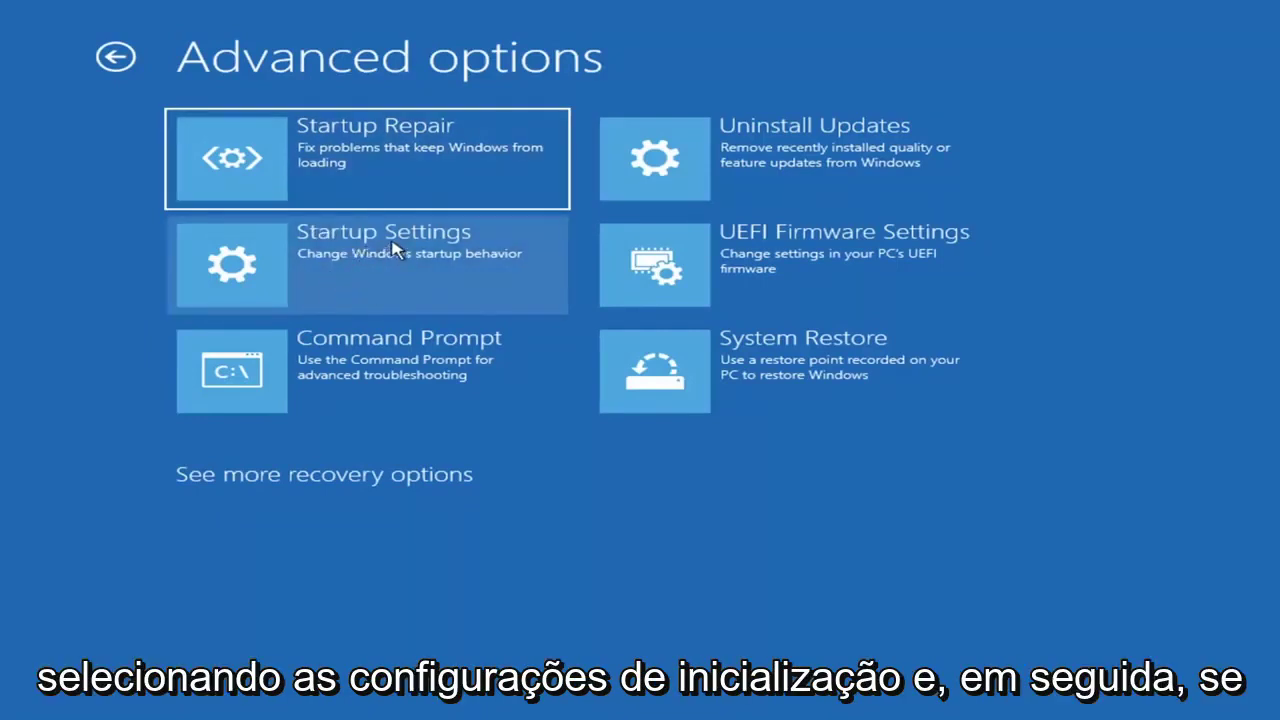
left_click(329, 266)
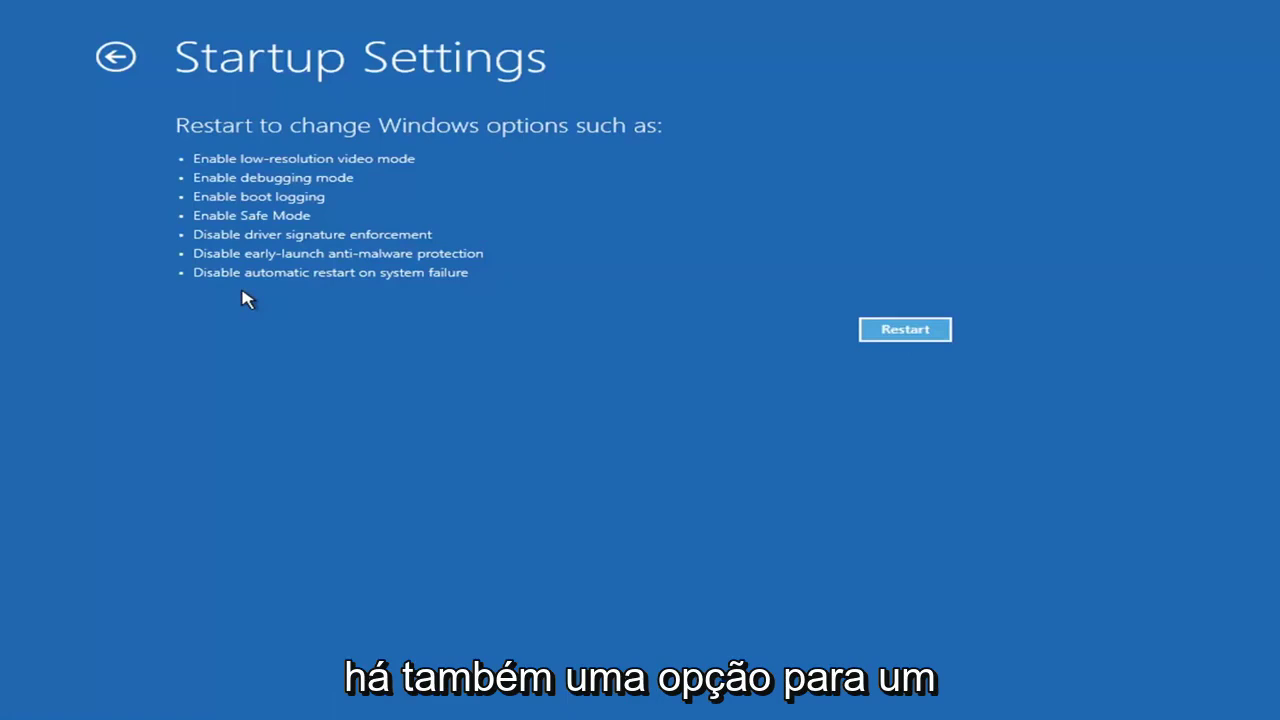
left_click(104, 57)
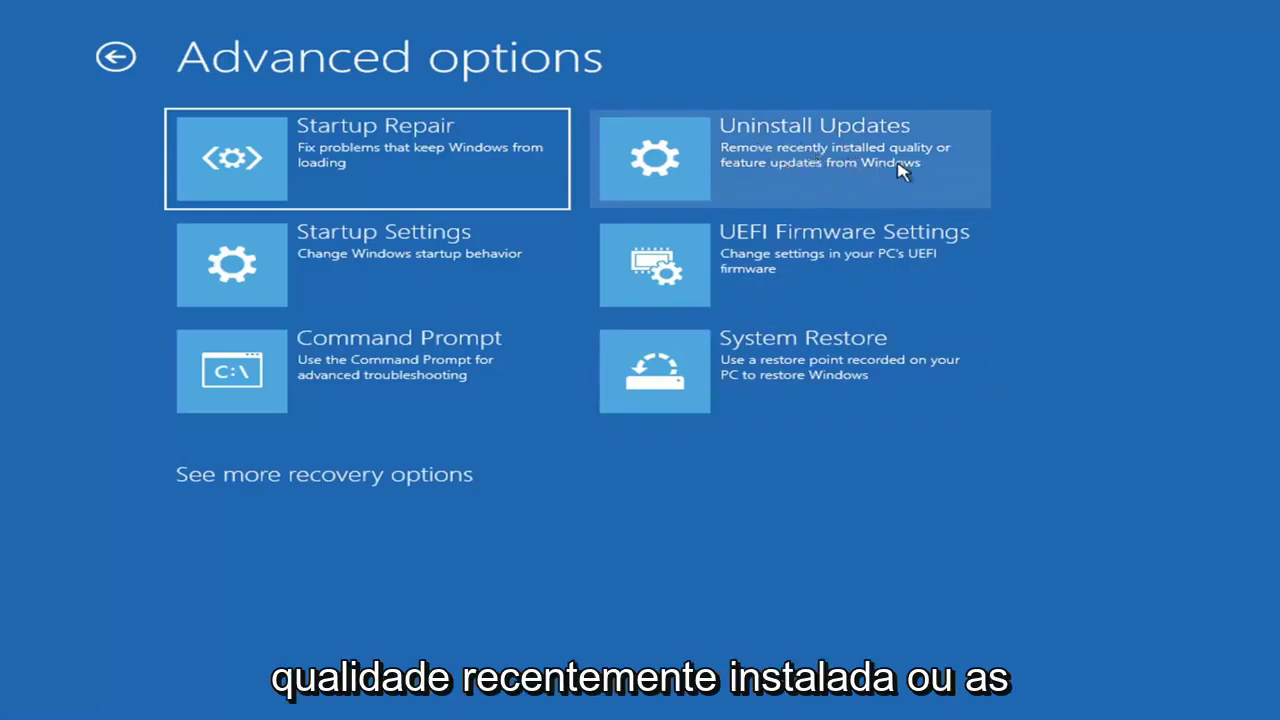
left_click(748, 163)
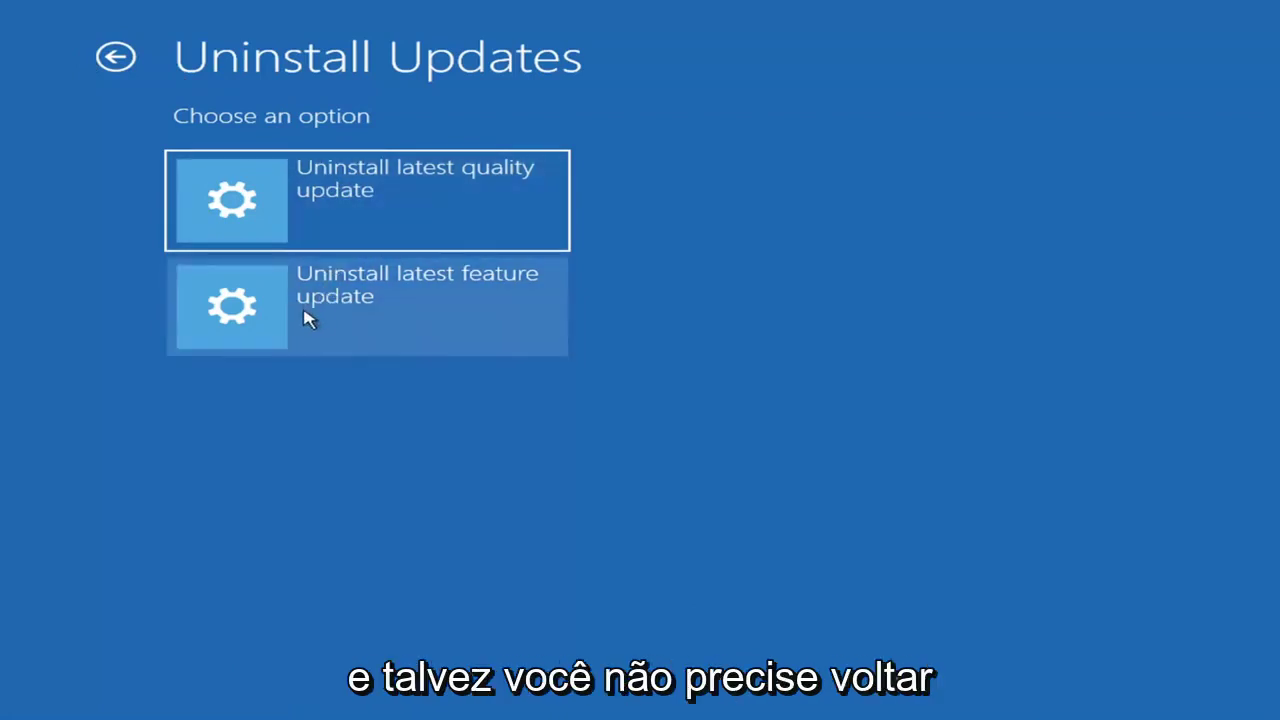
left_click(115, 55)
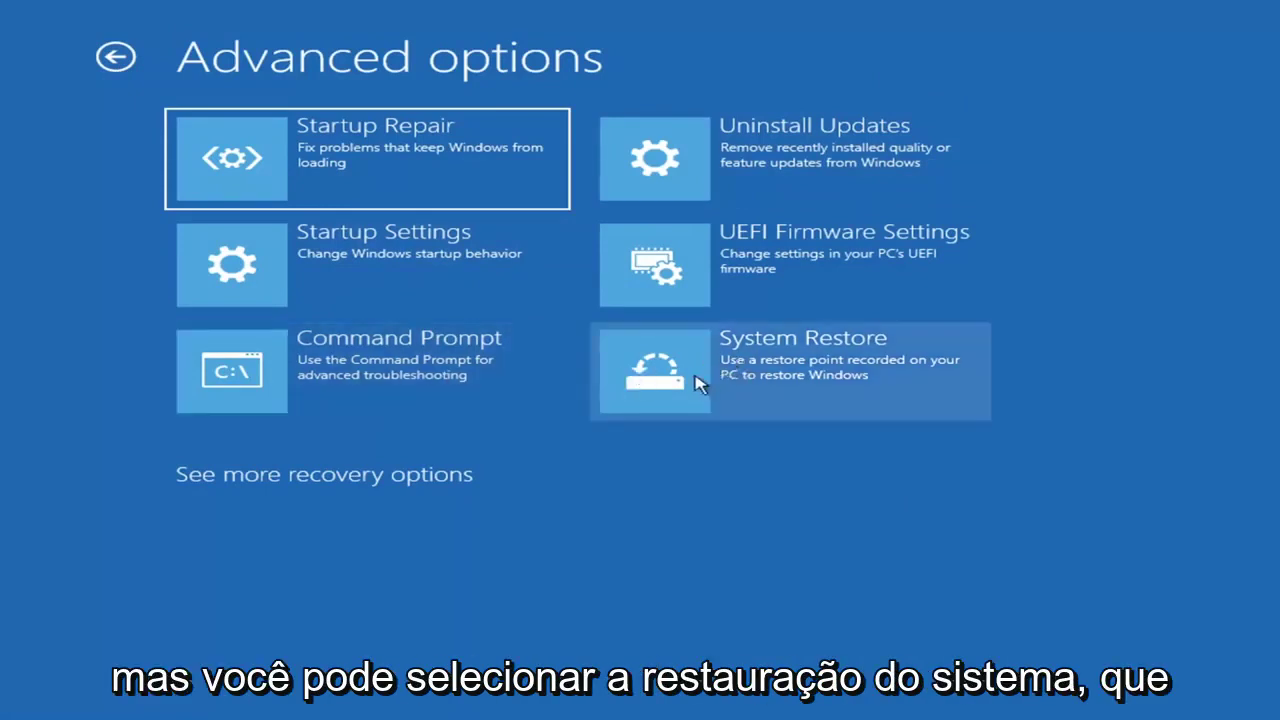
- Start System Restore and choose the manual "Before Updates" restore point dated 7/9/2021 12:37:05 PM
left_click(832, 388)
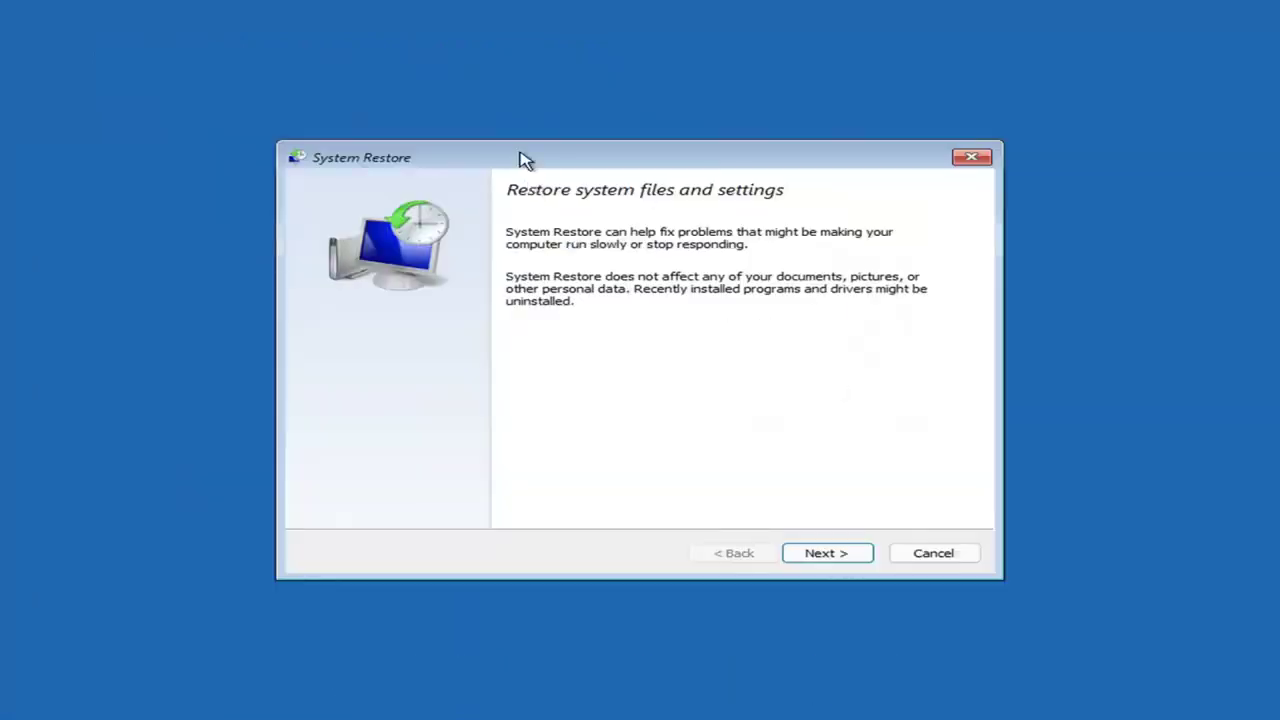
left_click(815, 553)
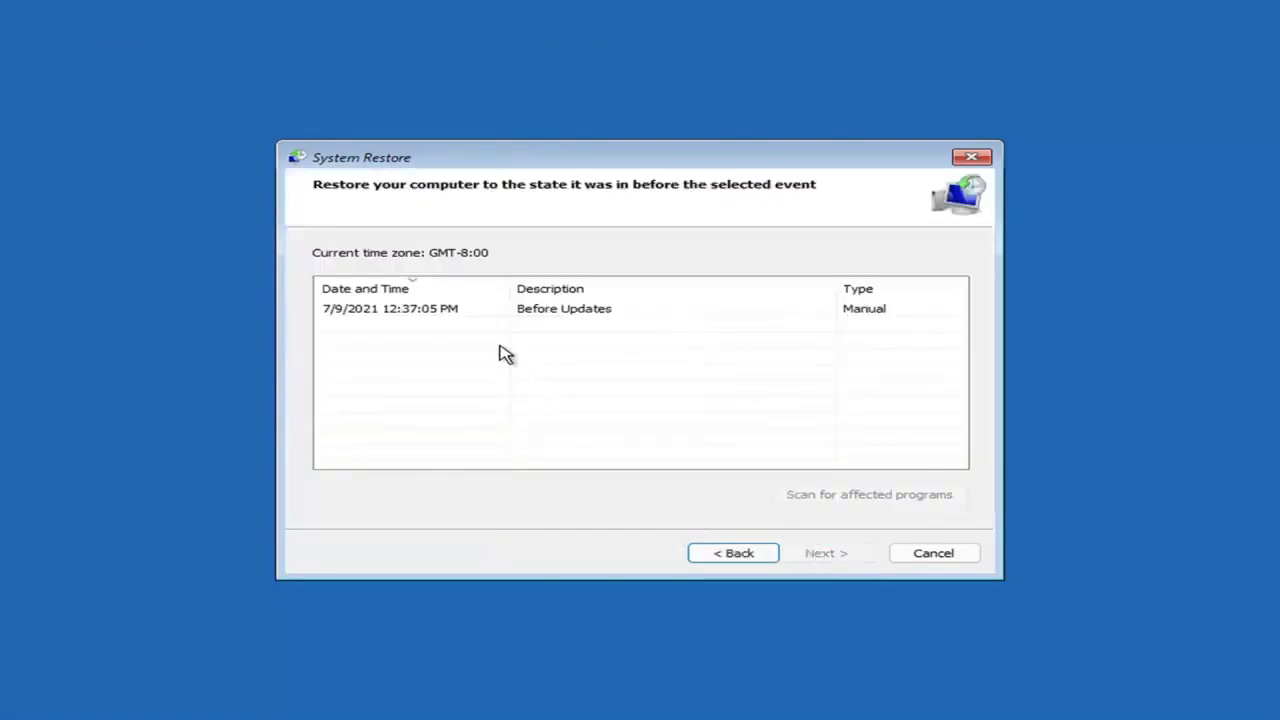
left_click(397, 316)
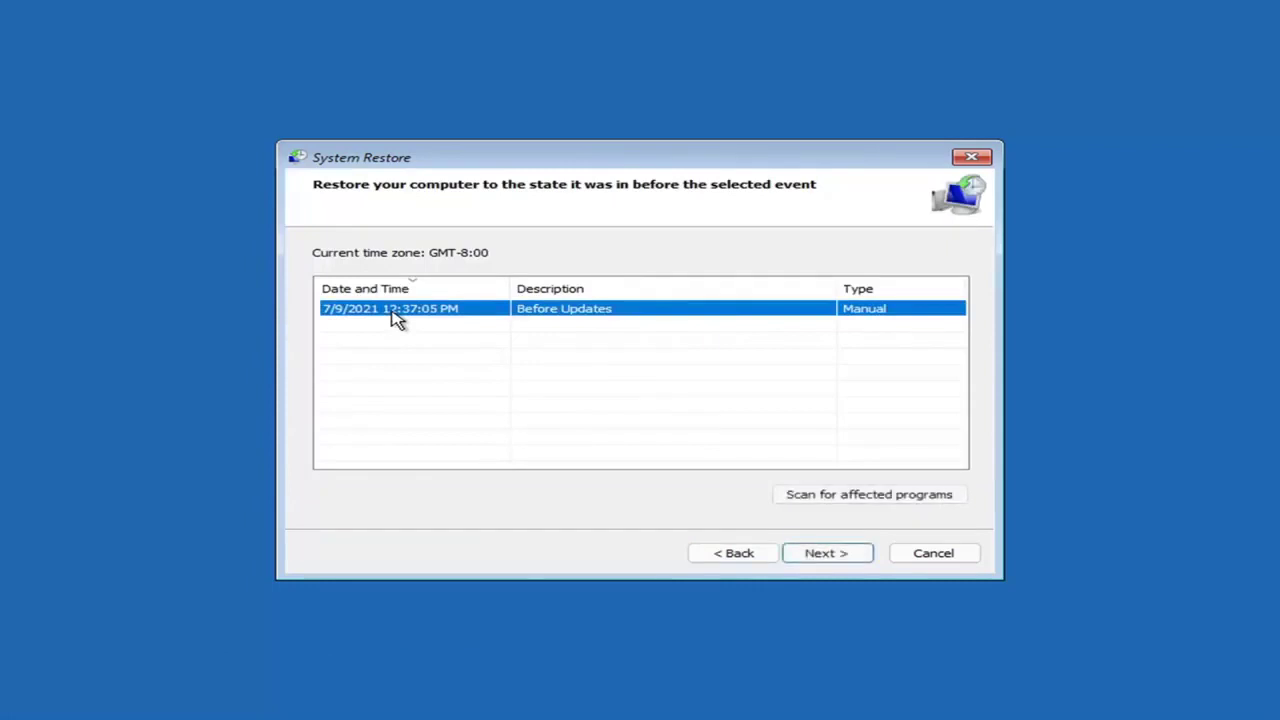
left_click(840, 558)
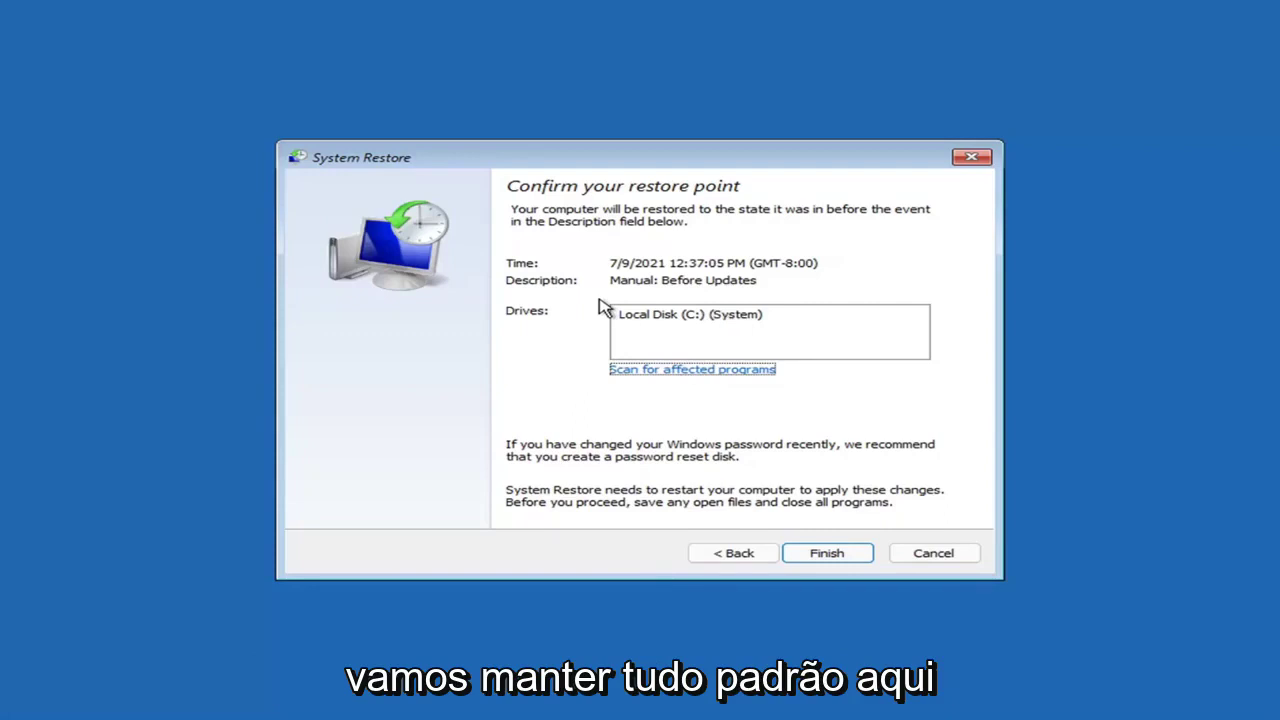
- Confirm and run the restore, restart the computer, and dismiss the System Restore message on the desktop
left_click(825, 557)
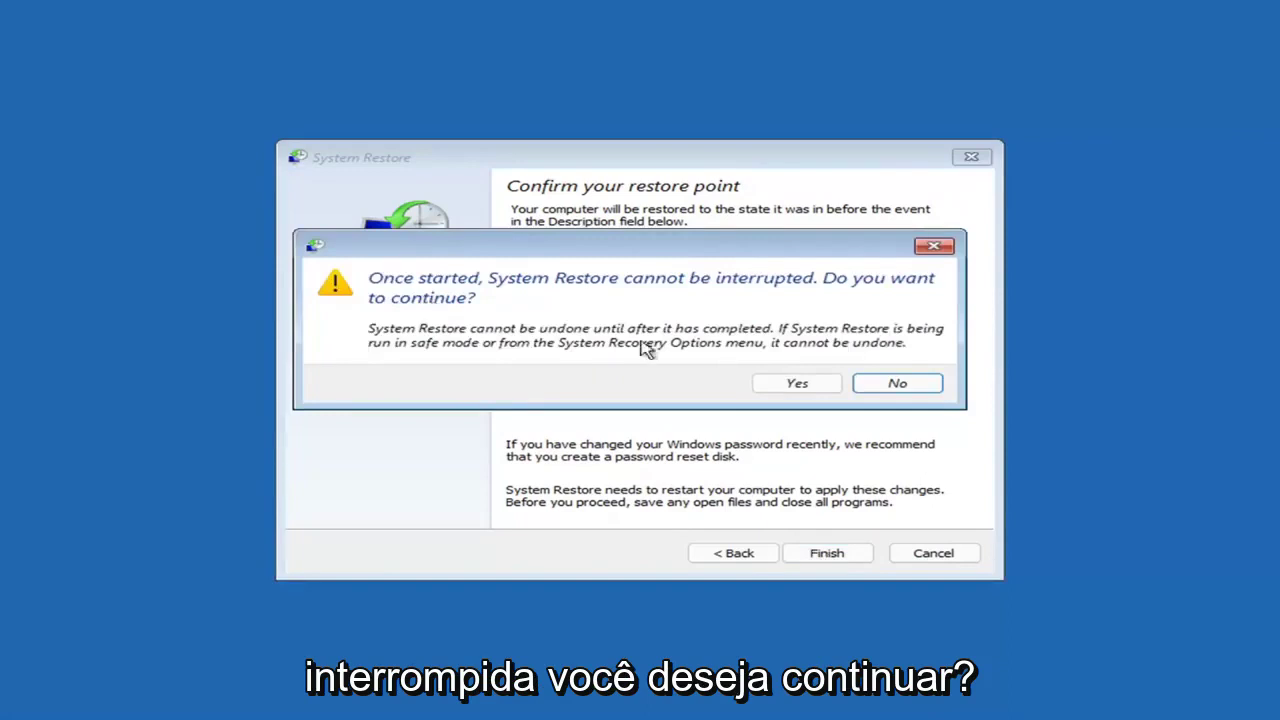
left_click(795, 387)
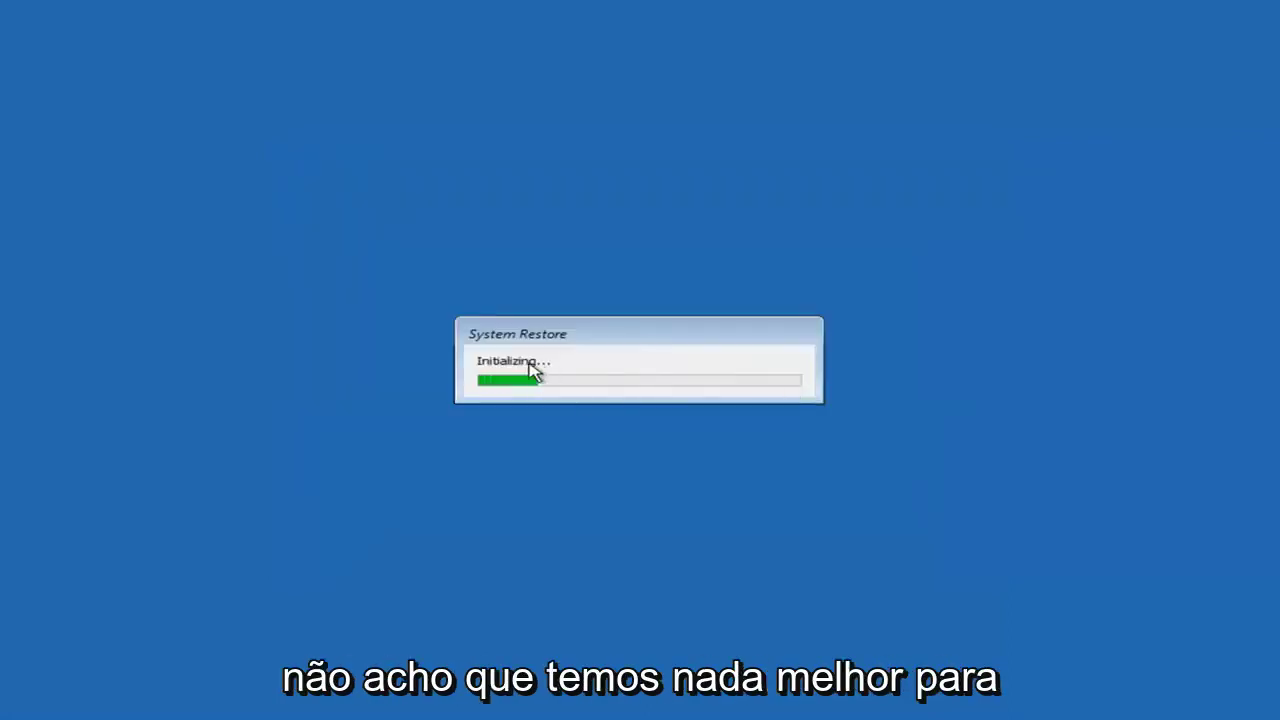
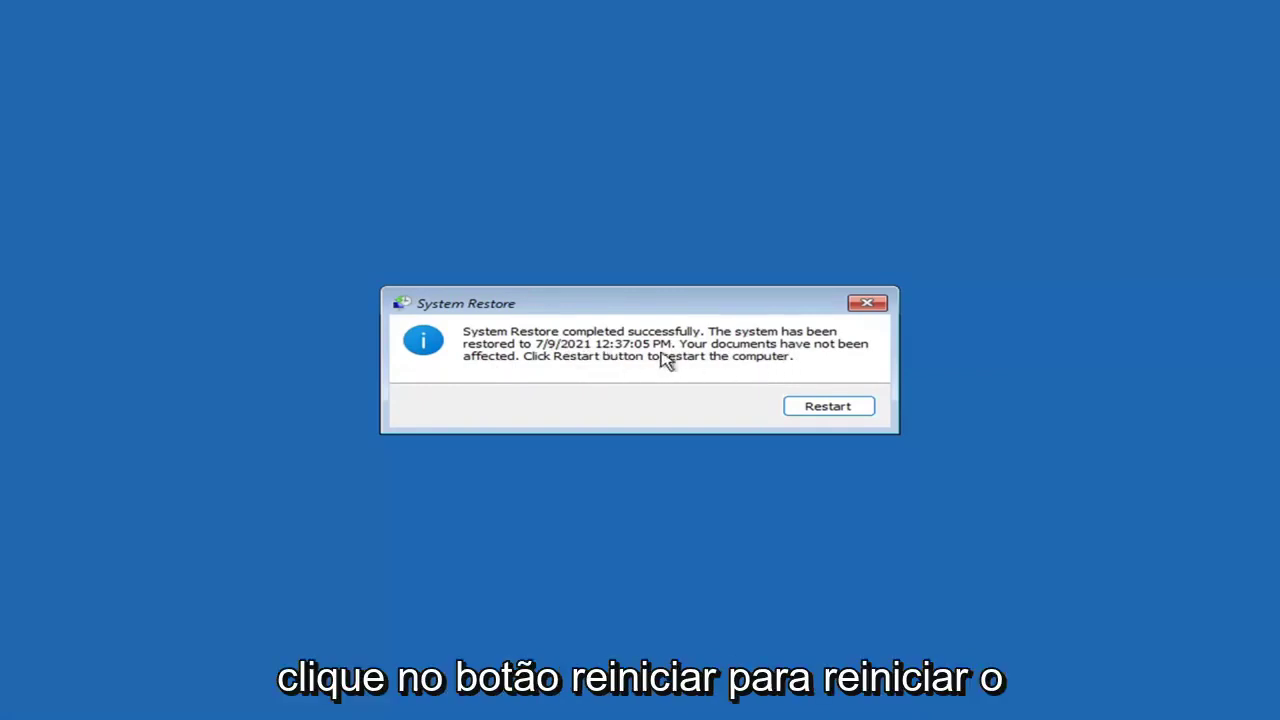
left_click(821, 408)
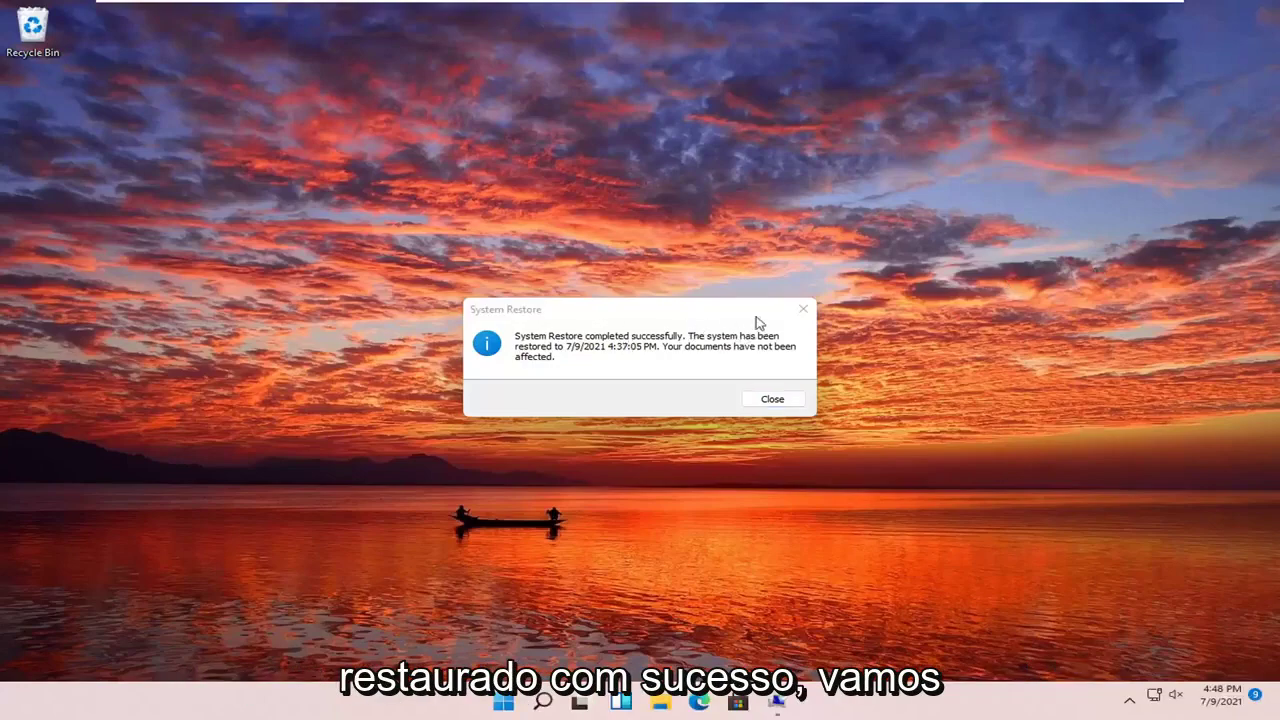
left_click(803, 309)
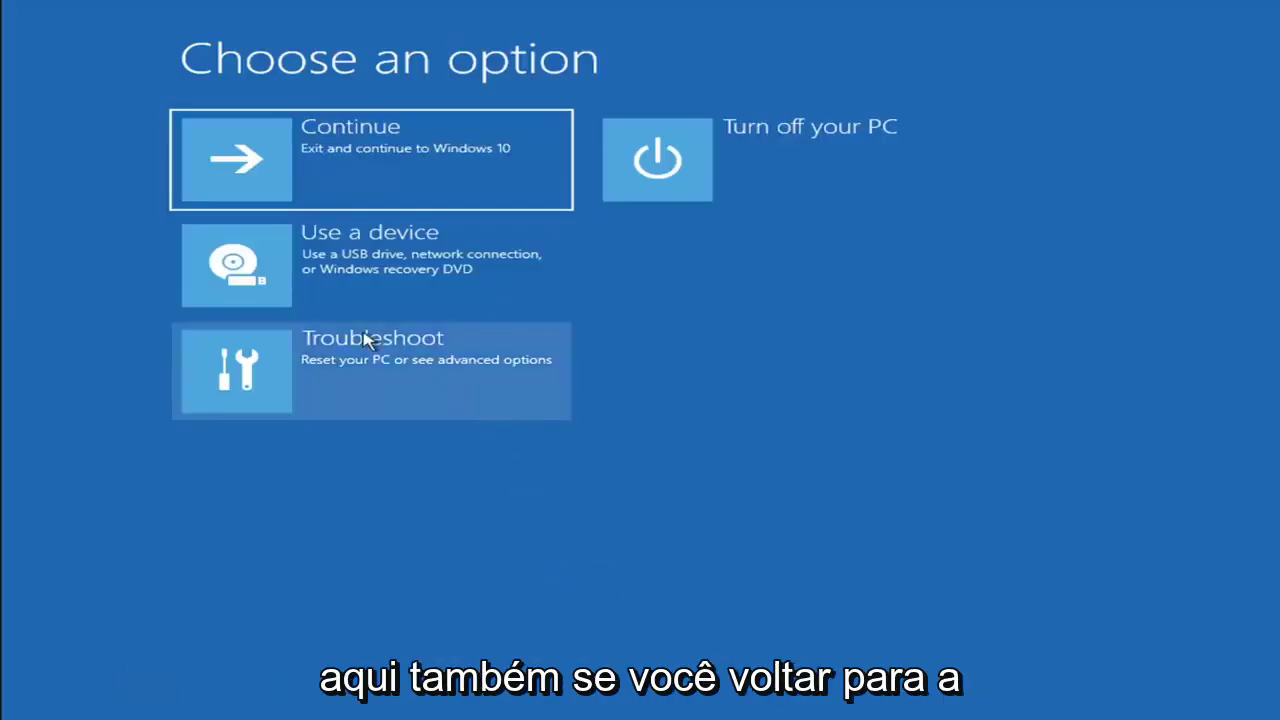
- Review the Keep my files and Remove everything choices for Reset this PC, and return to the main recovery options
left_click(374, 380)
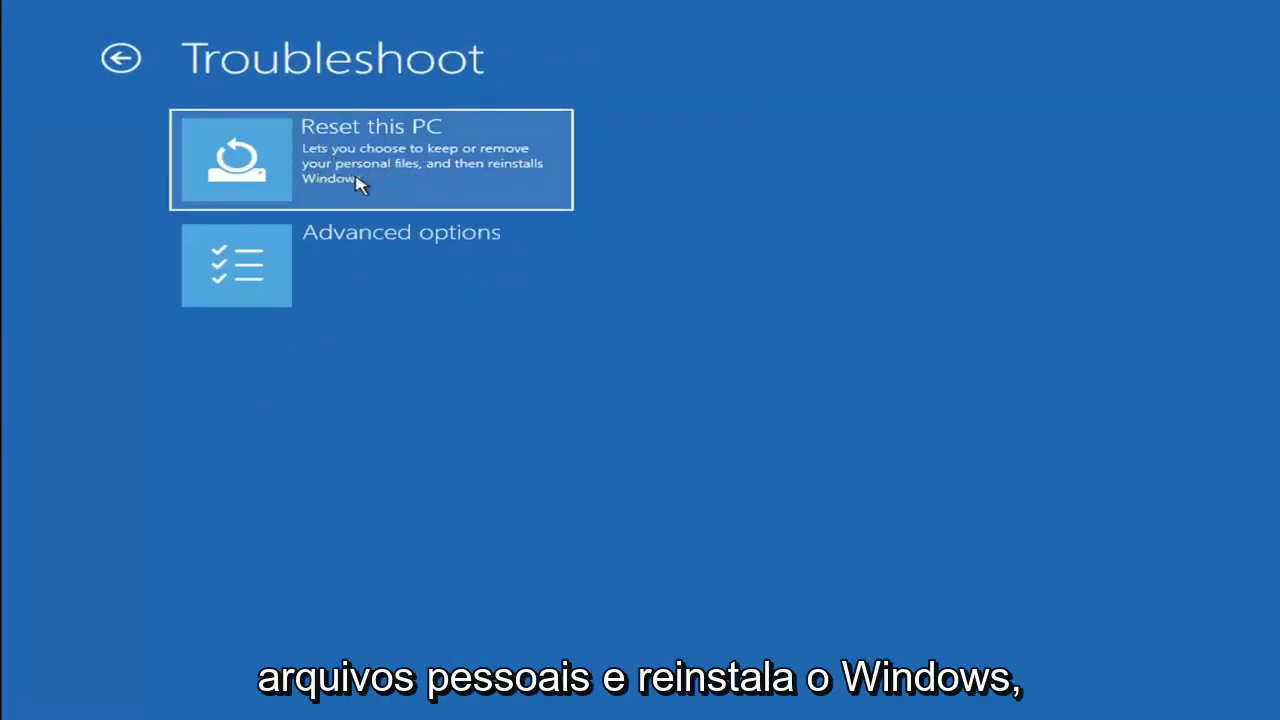
left_click(418, 180)
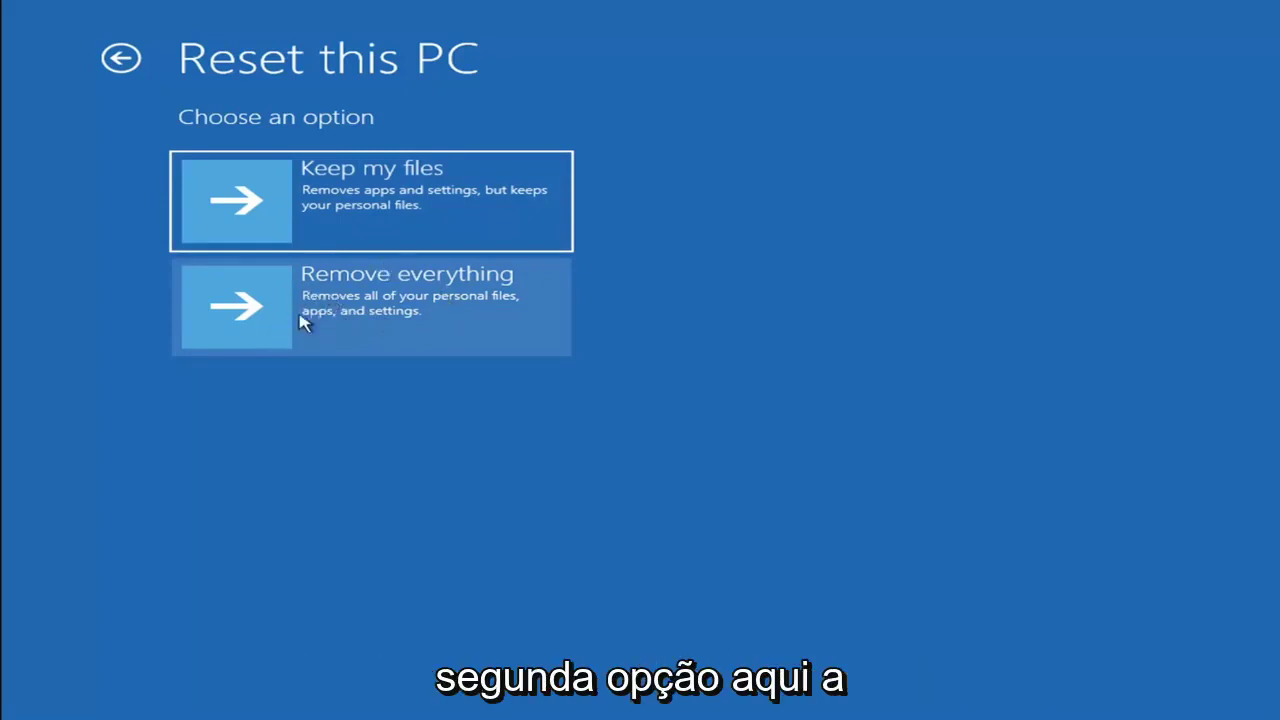
left_click(360, 186)
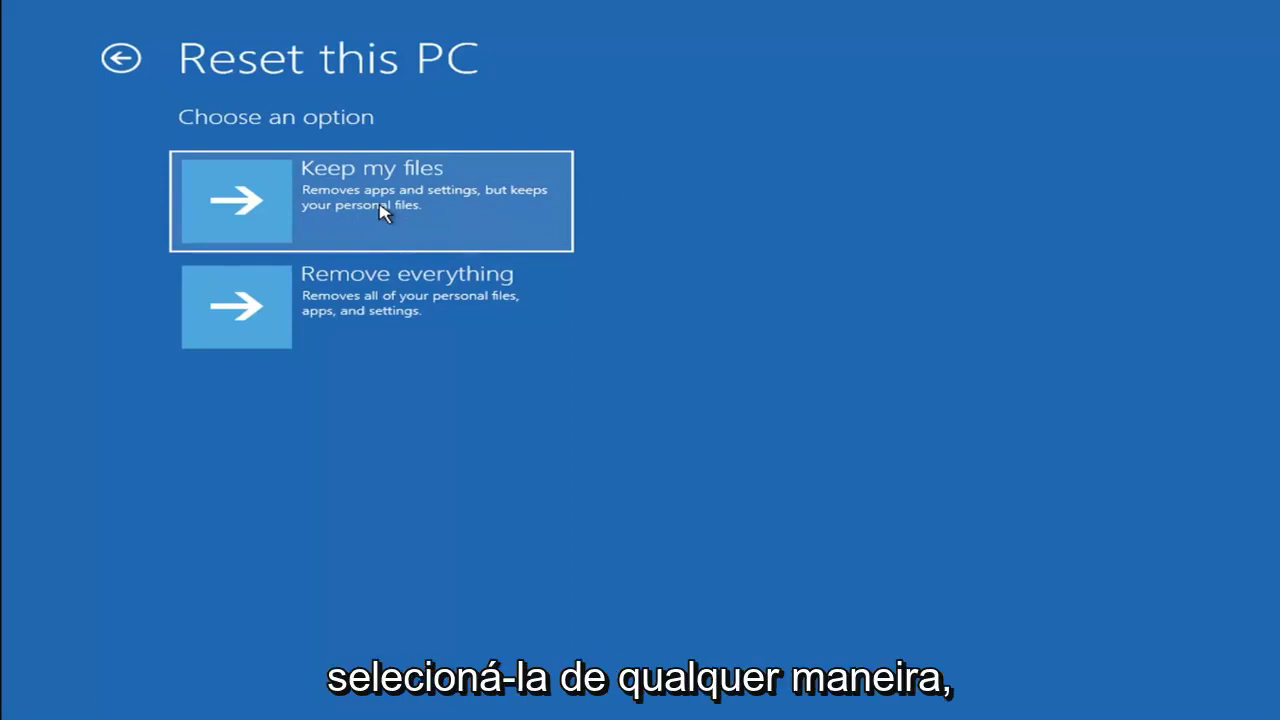
left_click(130, 60)
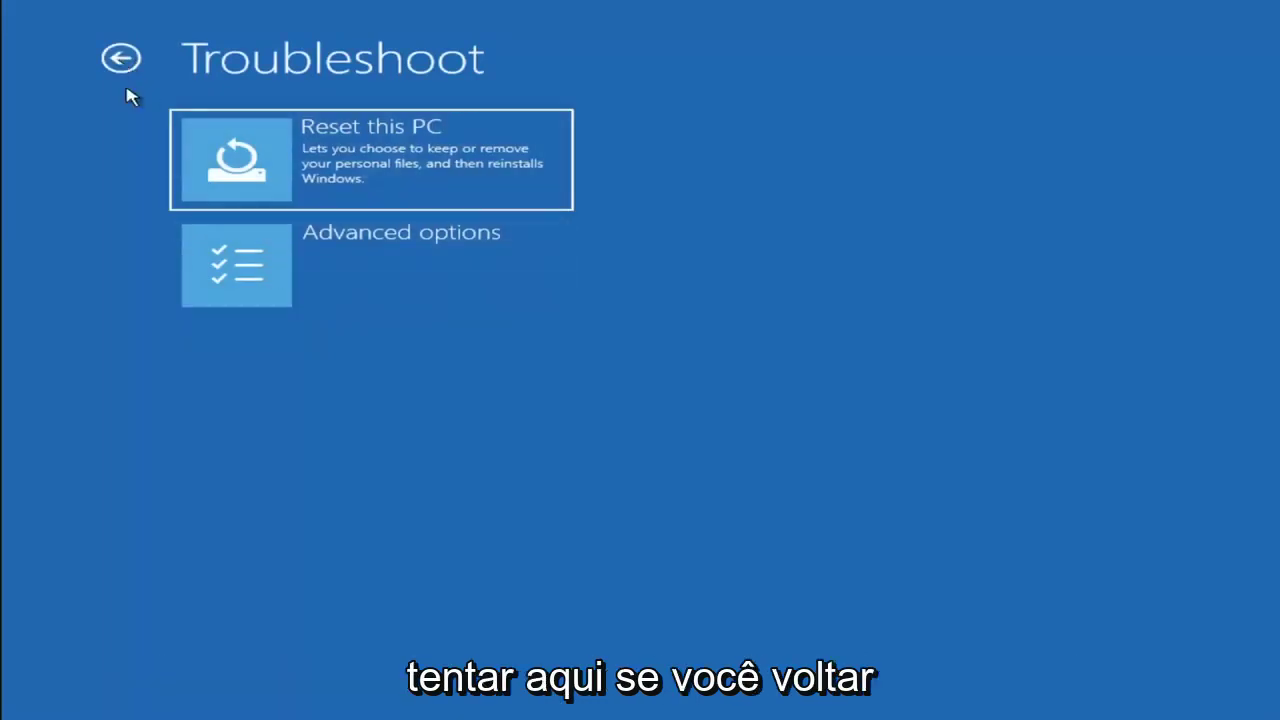
left_click(125, 60)
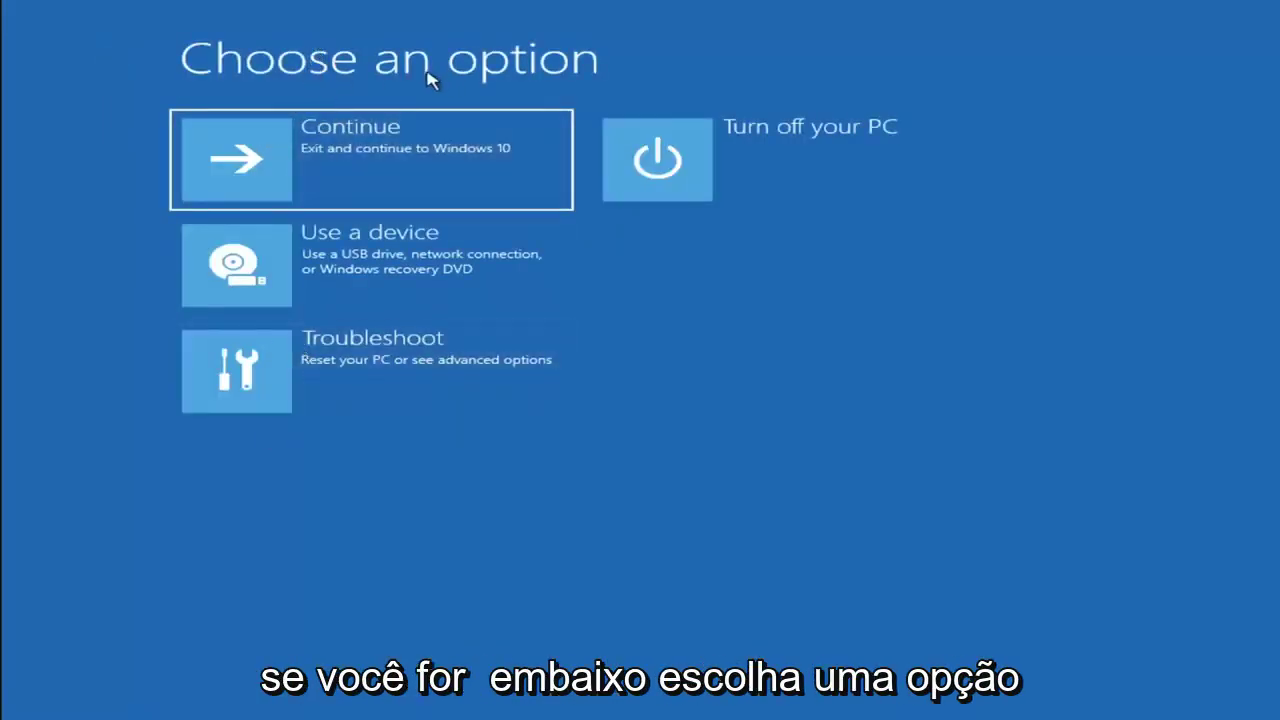
- Open Command Prompt from the advanced troubleshooting options
left_click(389, 378)
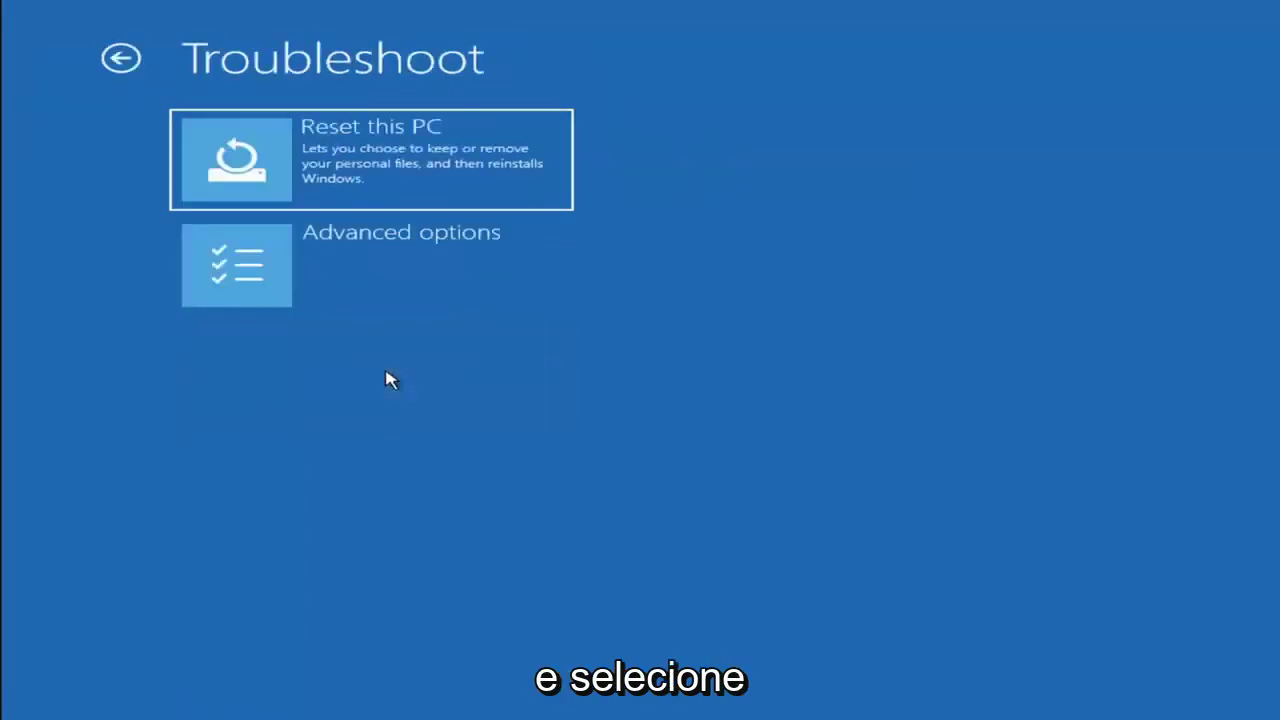
left_click(392, 279)
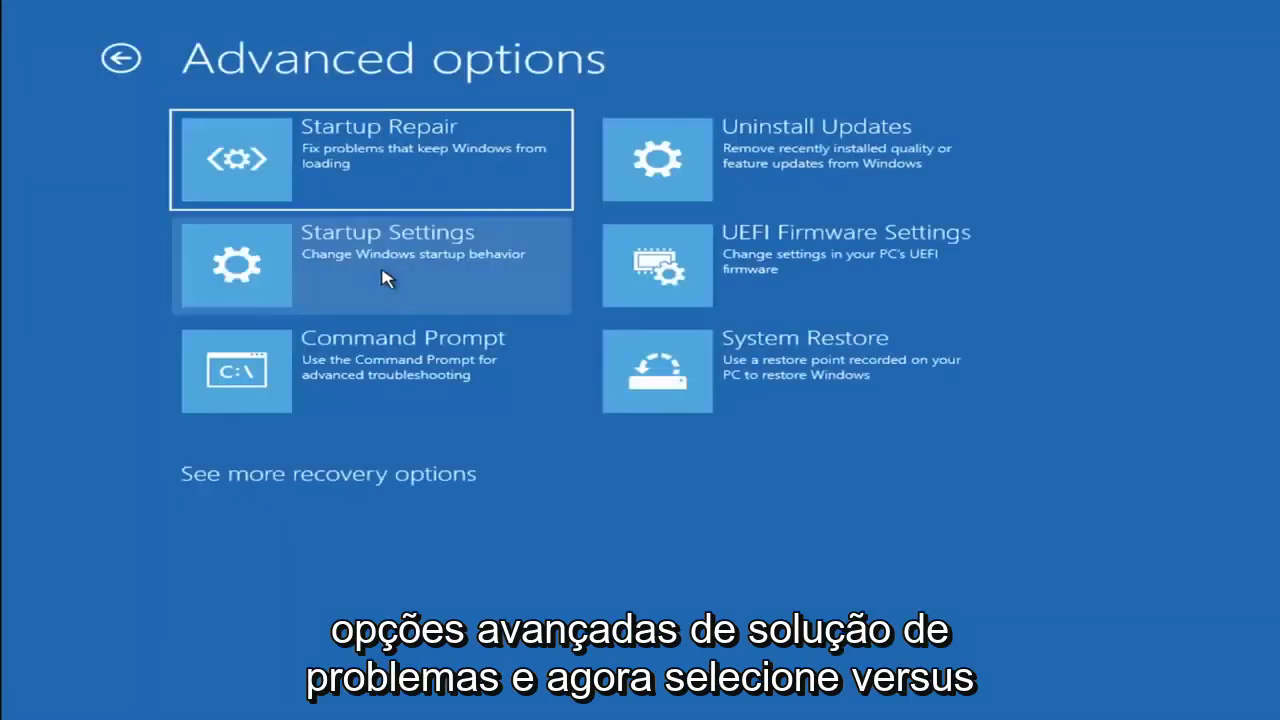
left_click(357, 392)
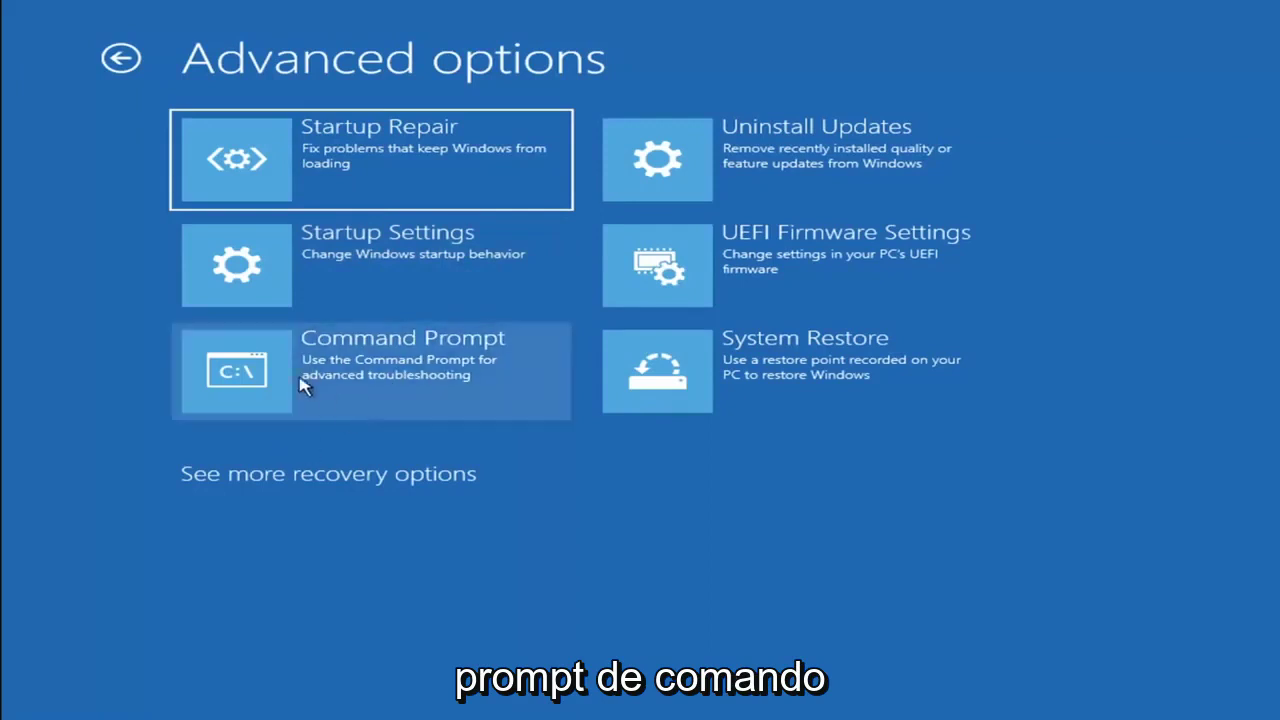
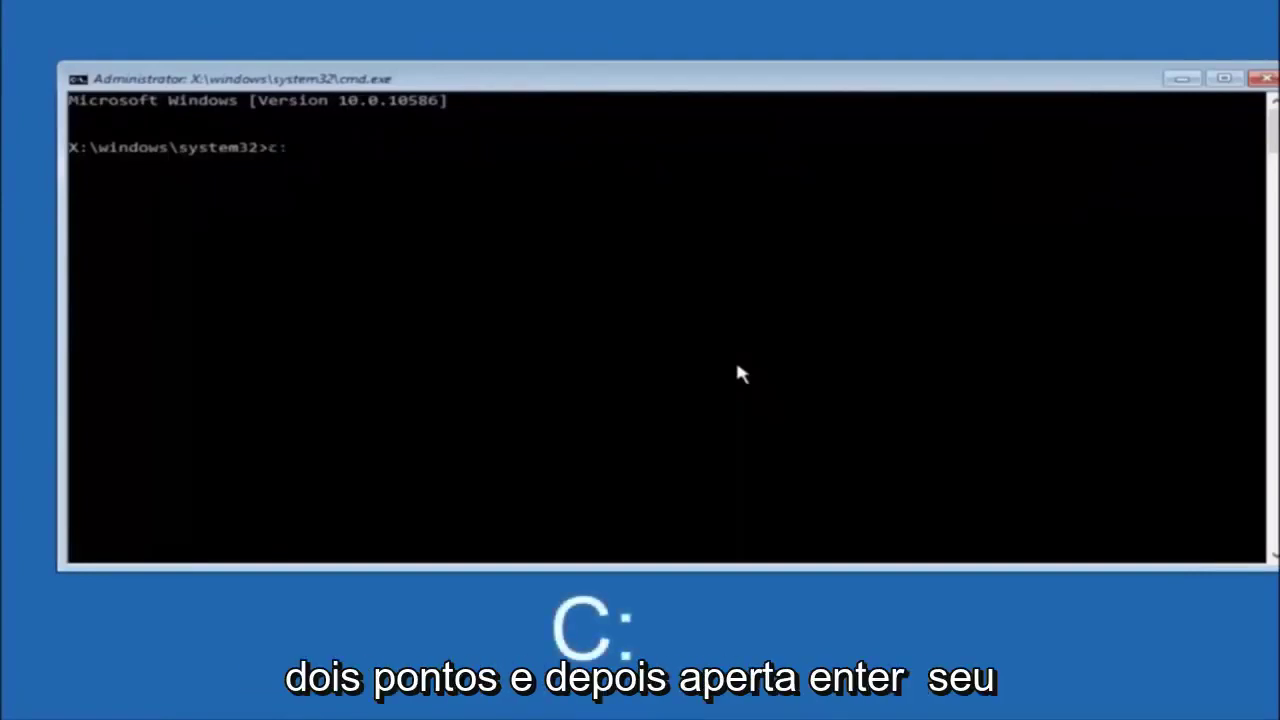
- Switch to the C: drive and list its contents with the dir command
key("Return")
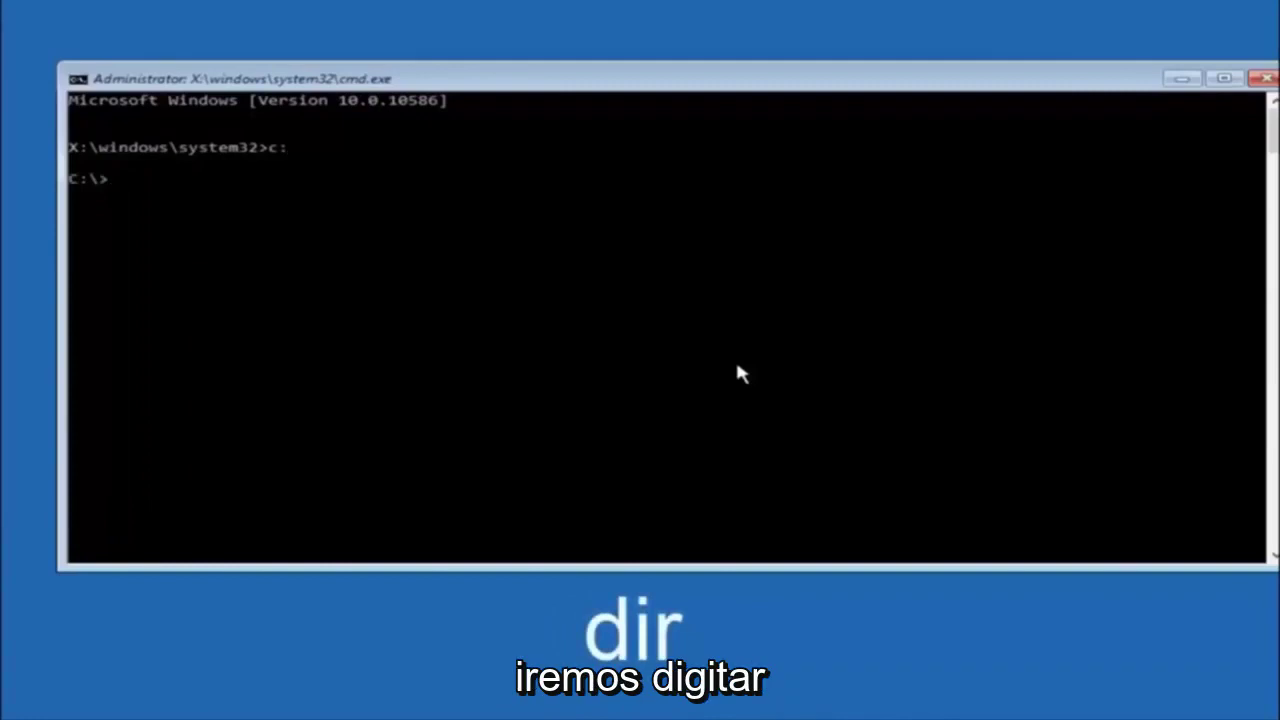
type("dir")
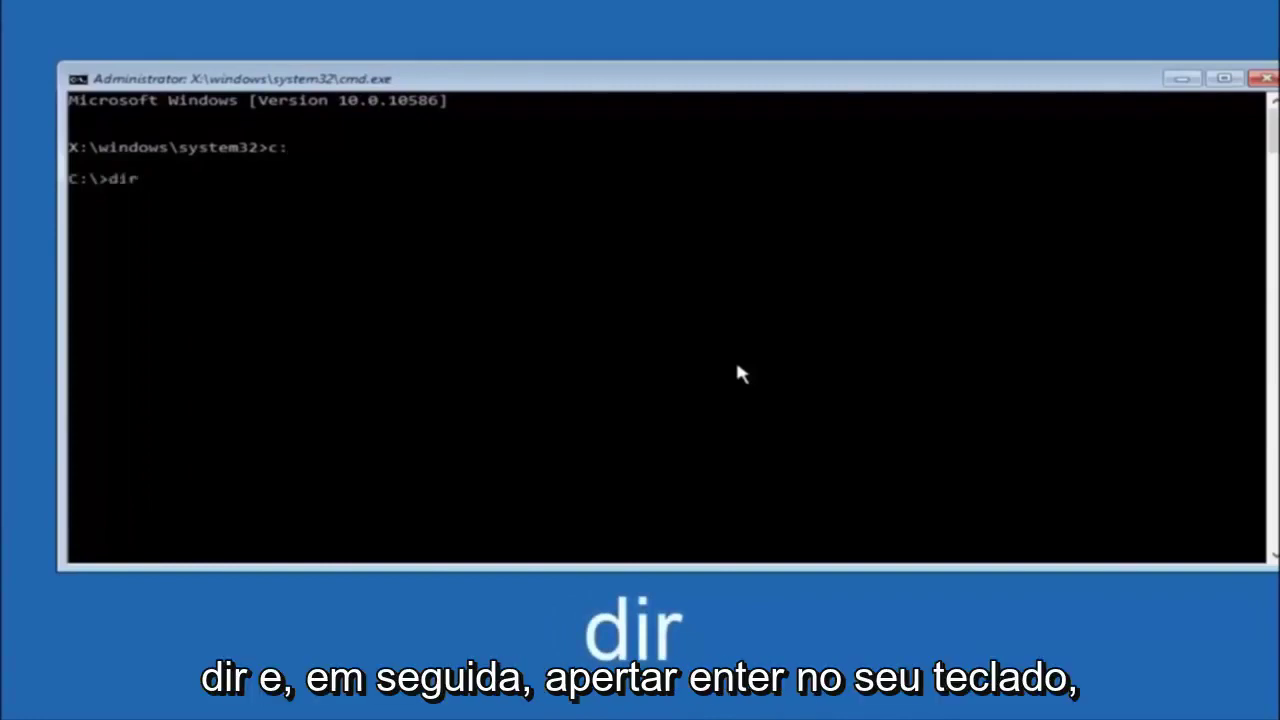
key("Return")
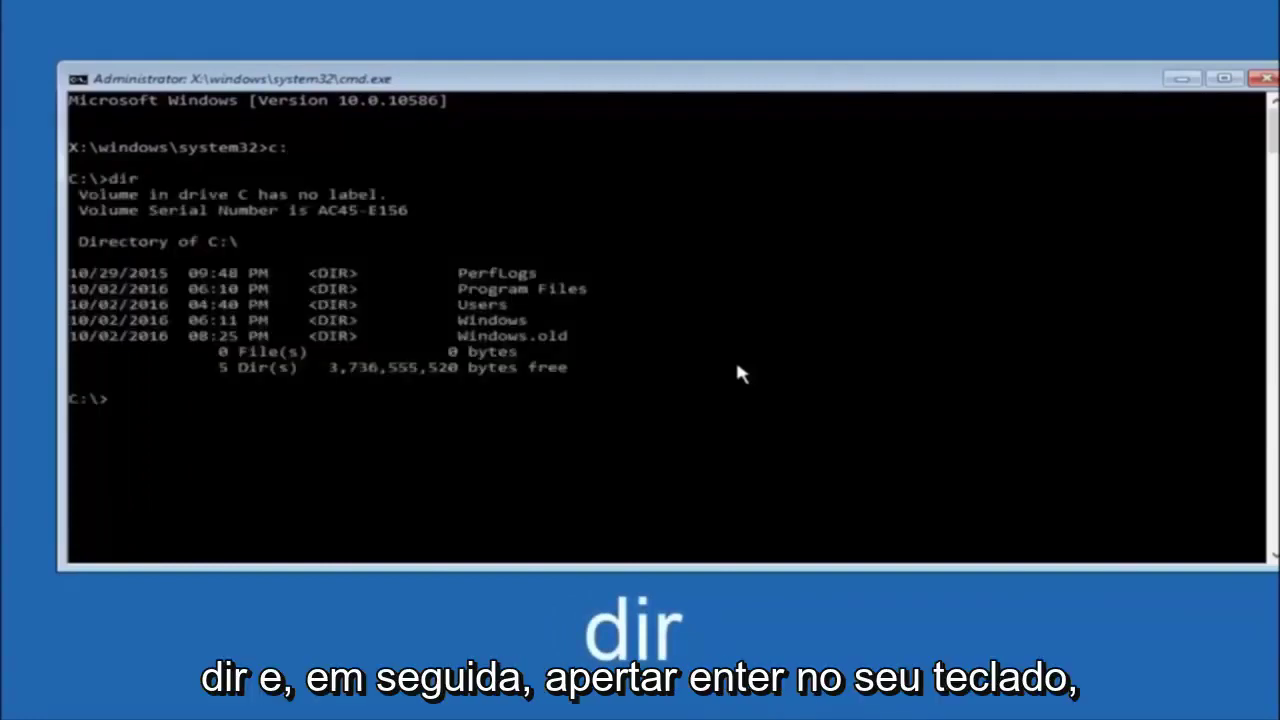
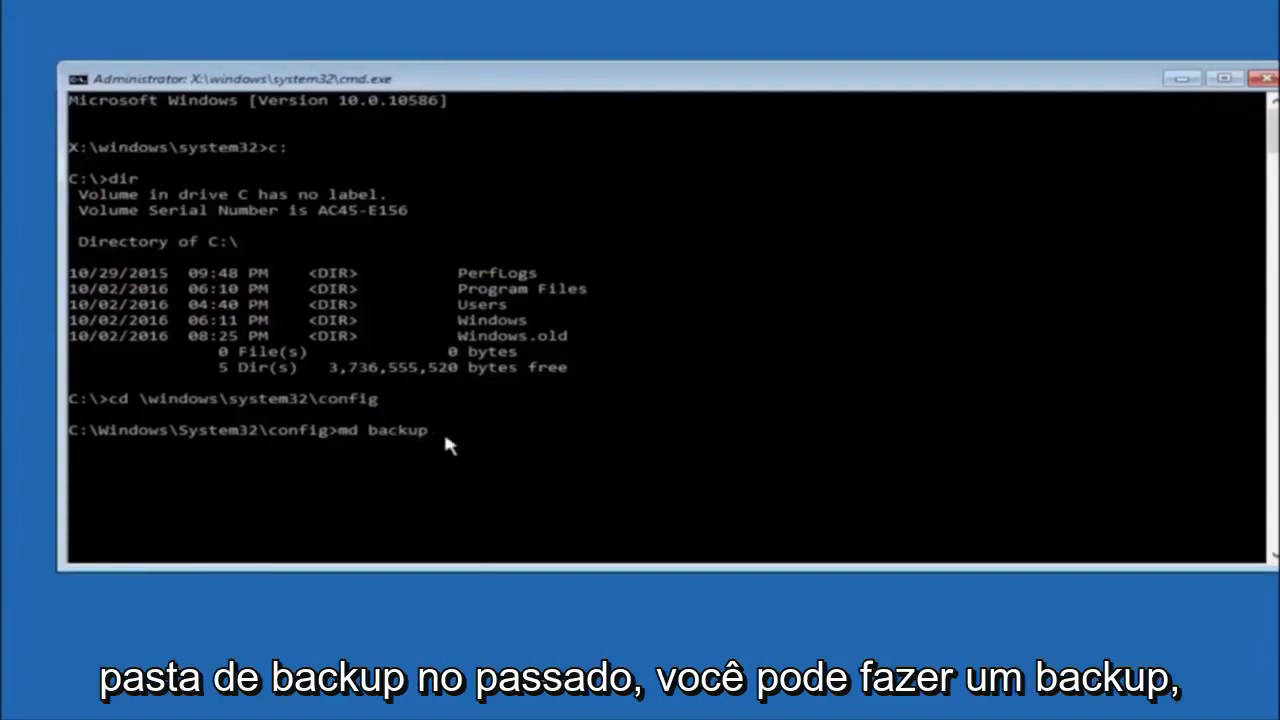
- Create a folder named backup in C:\Windows\System32\config using the md command
type("1")
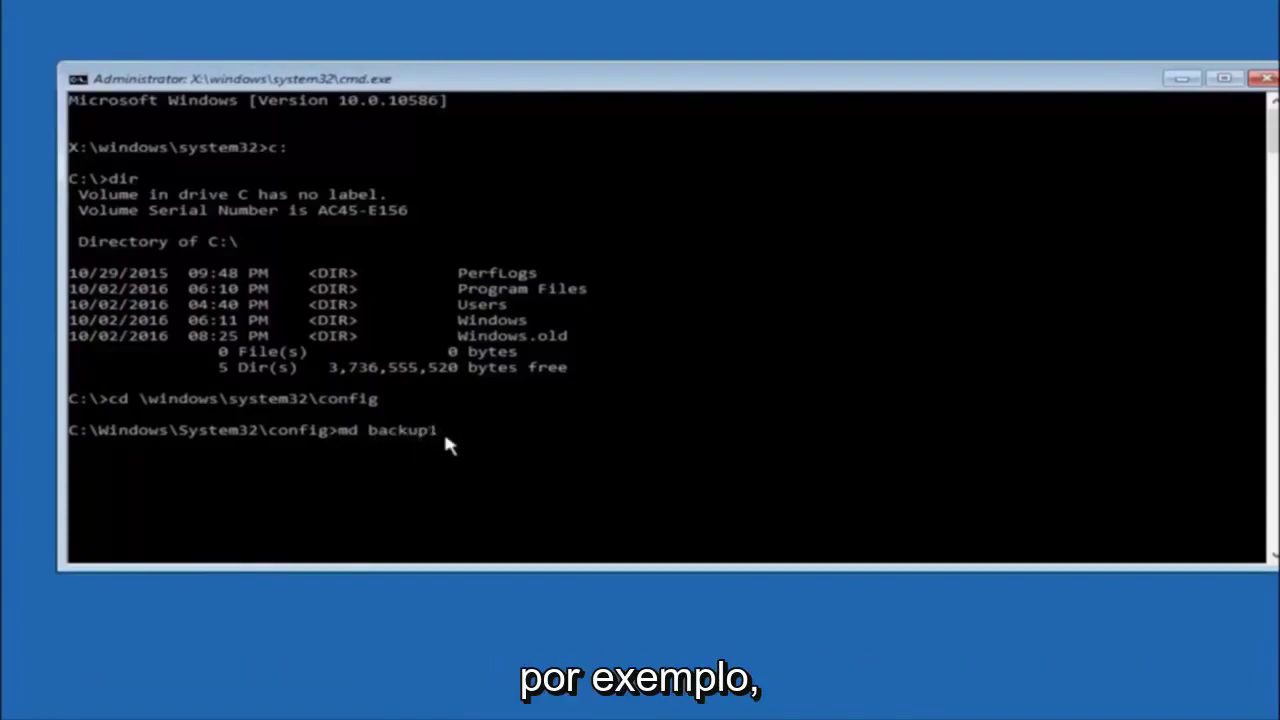
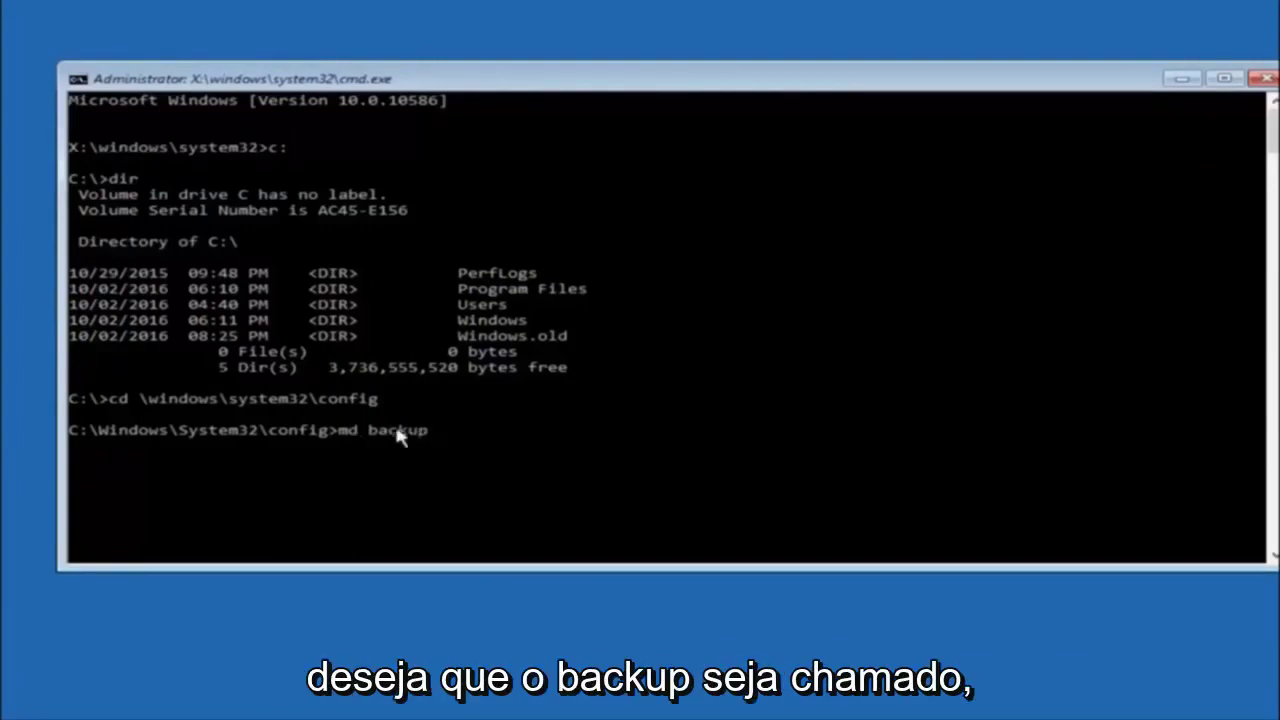
key("Return")
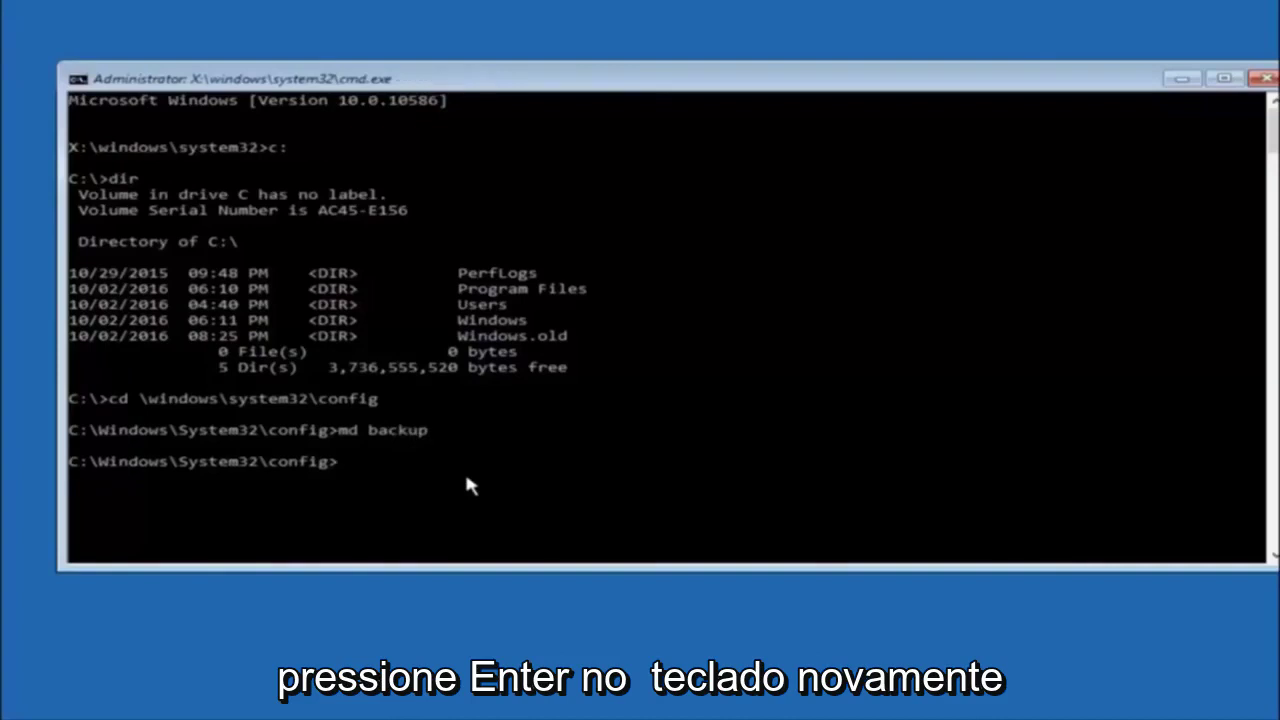
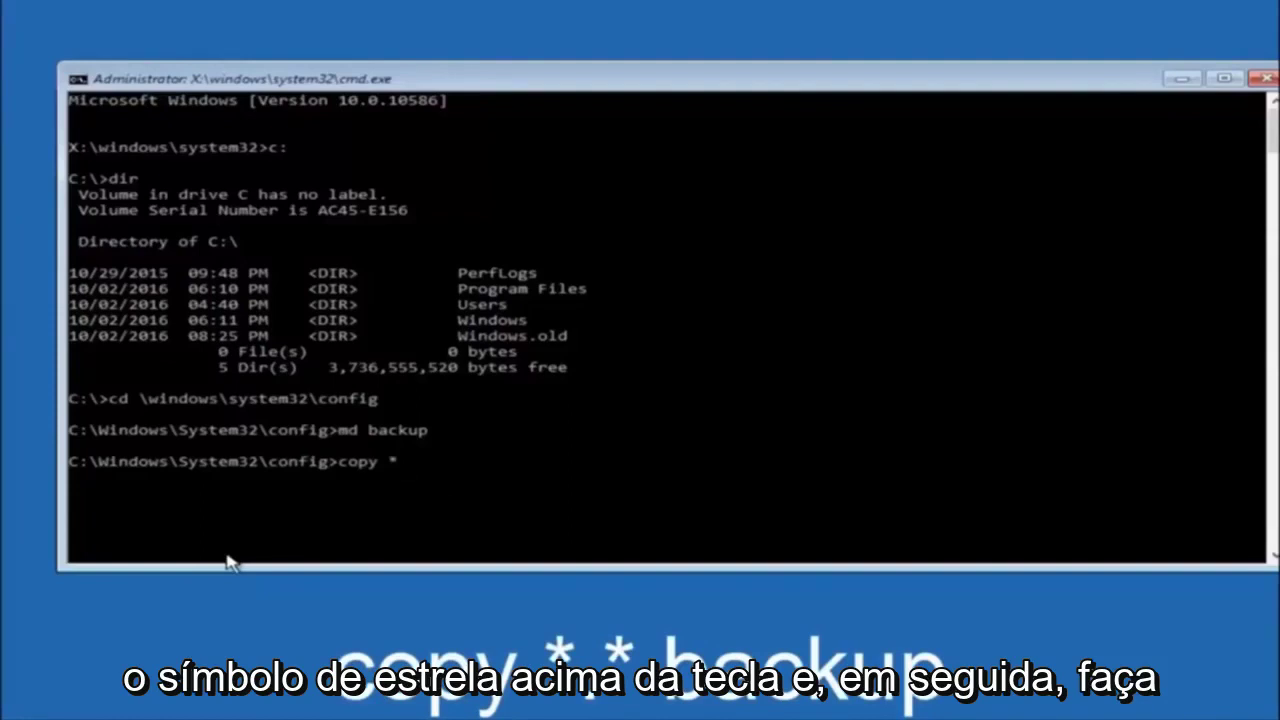
- Copy all files from C:\Windows\System32\config into the backup folder with copy *.* backup
type(".*")
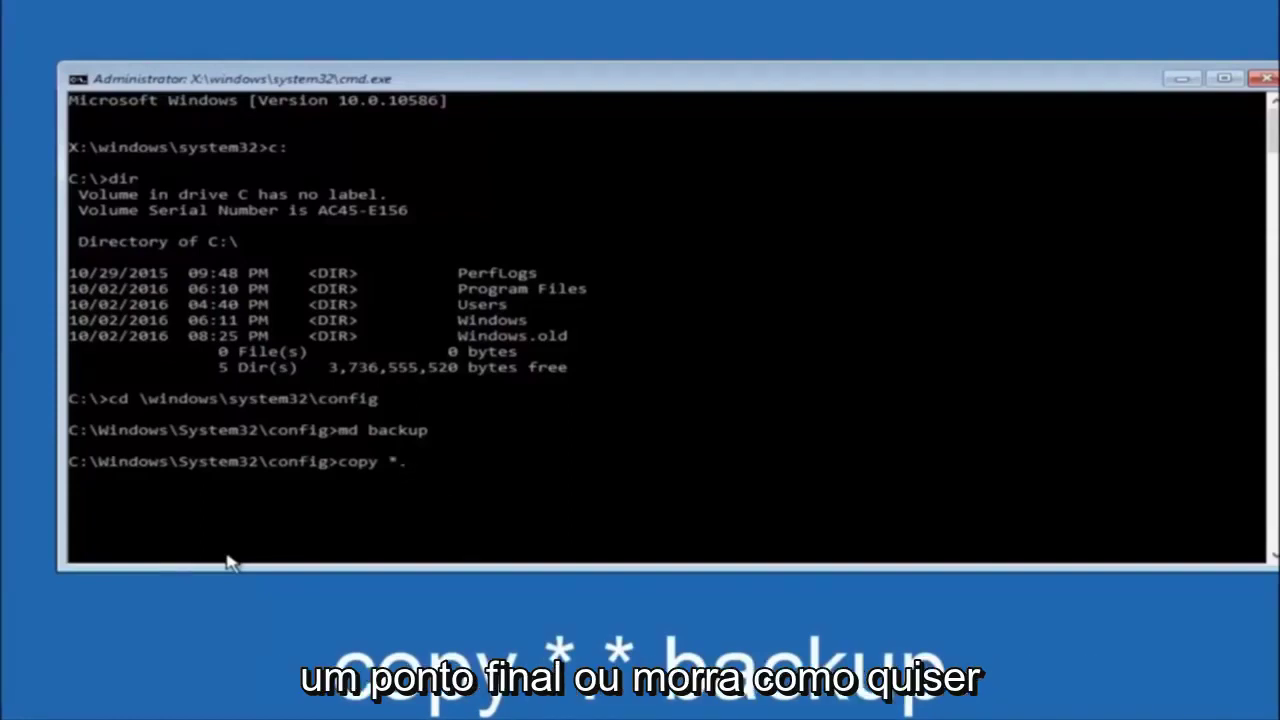
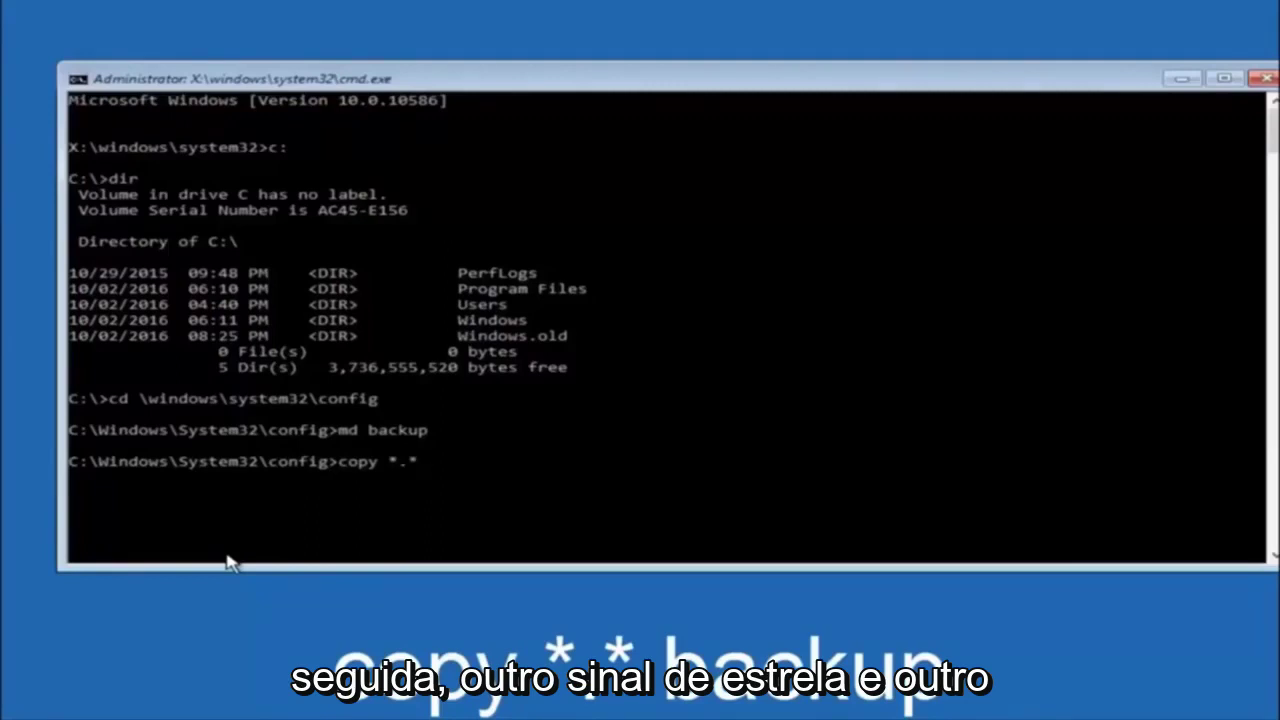
type("backup")
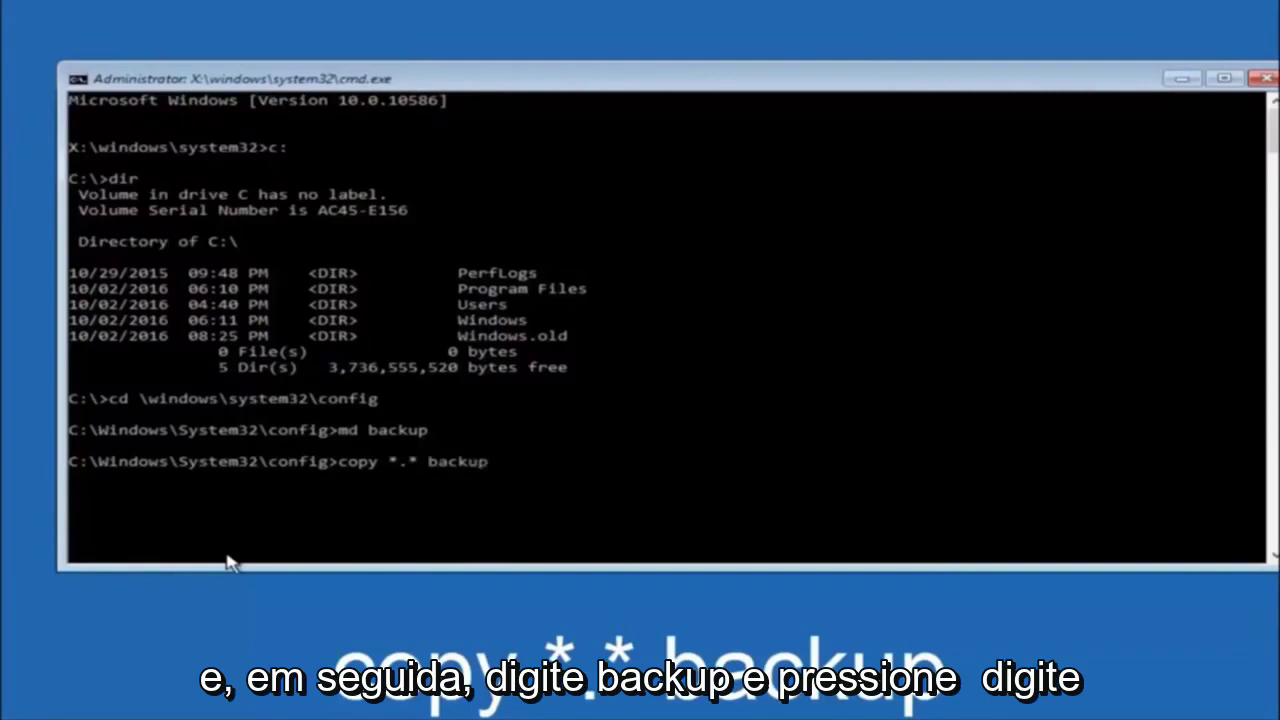
key("Return")
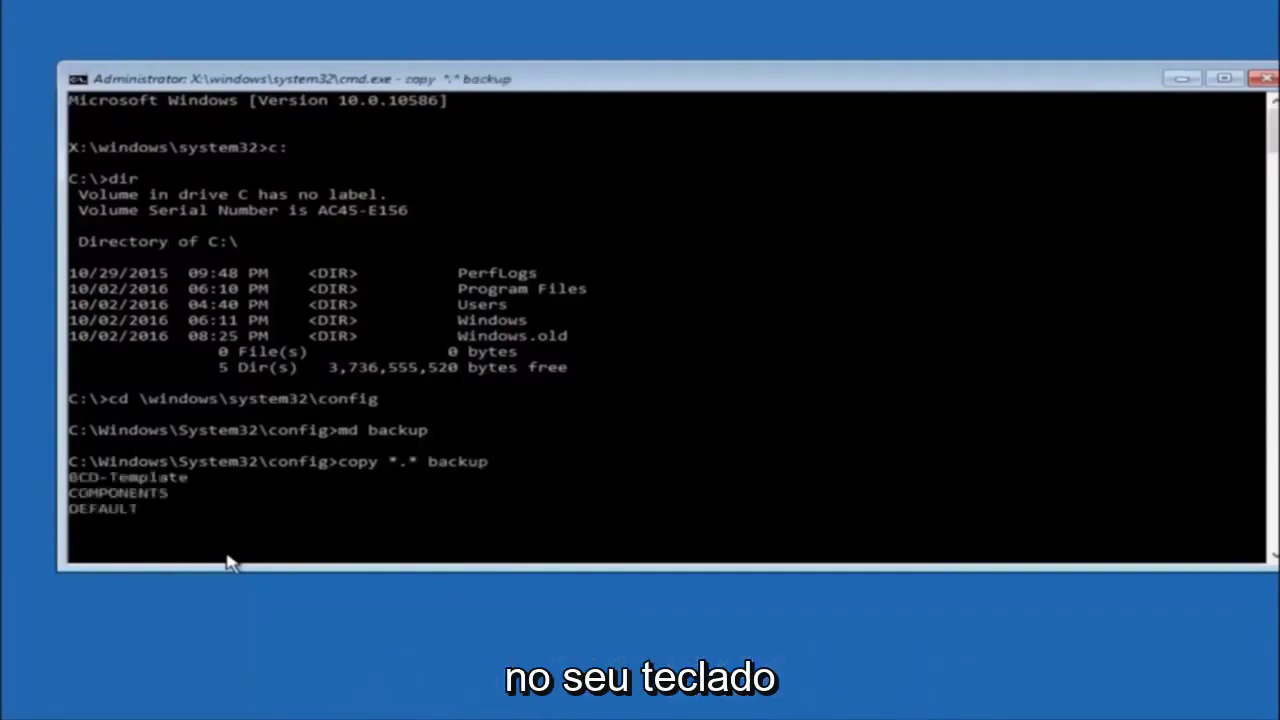
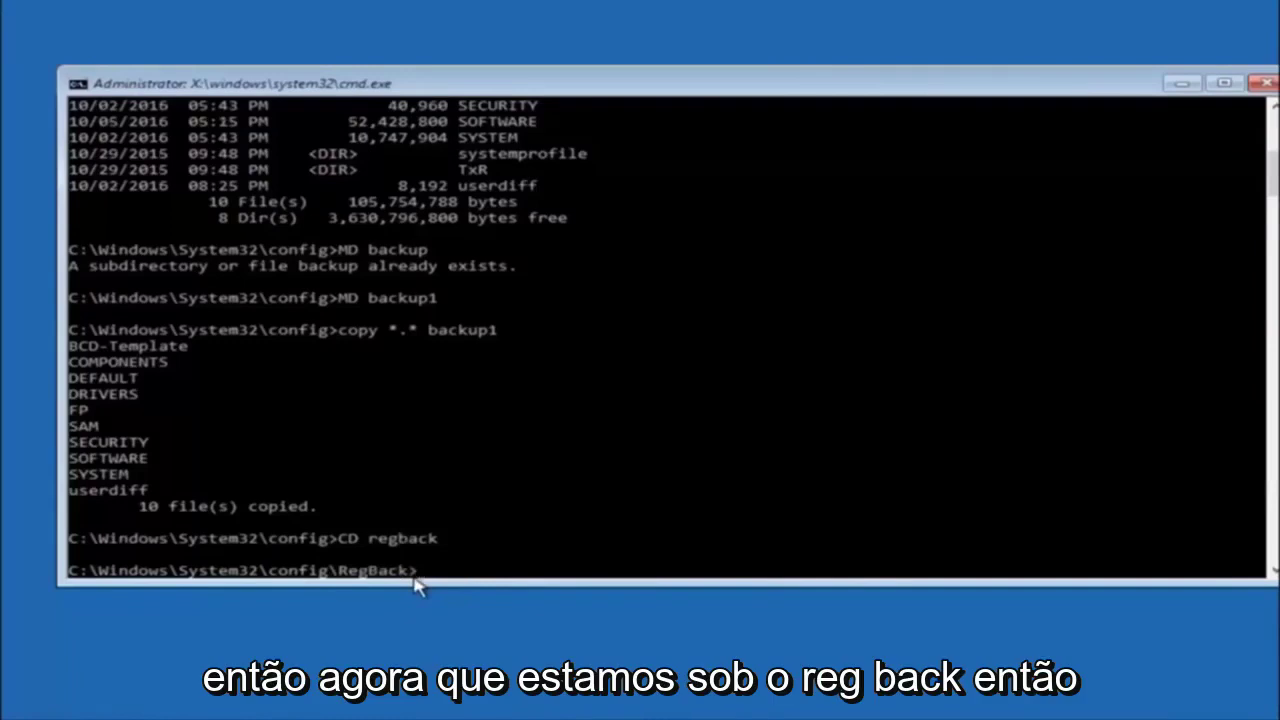
- List the contents of the RegBack folder with the dir command
type("dir")
key("Return")
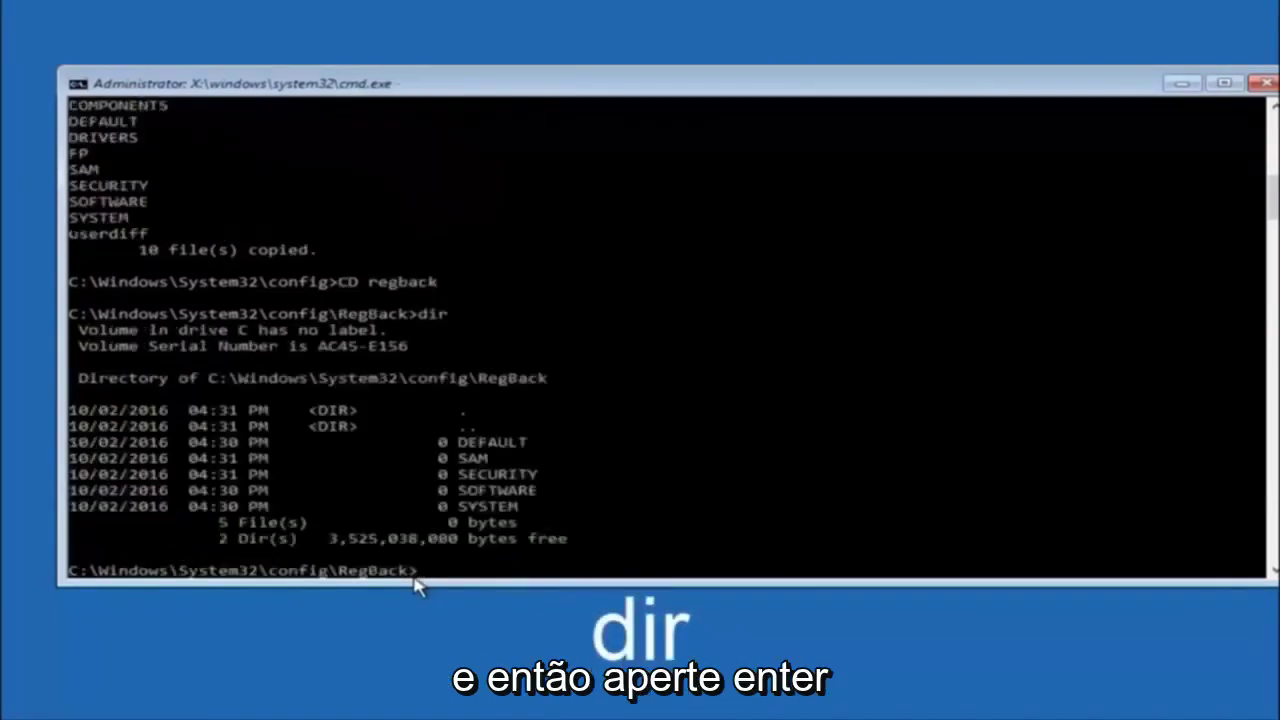
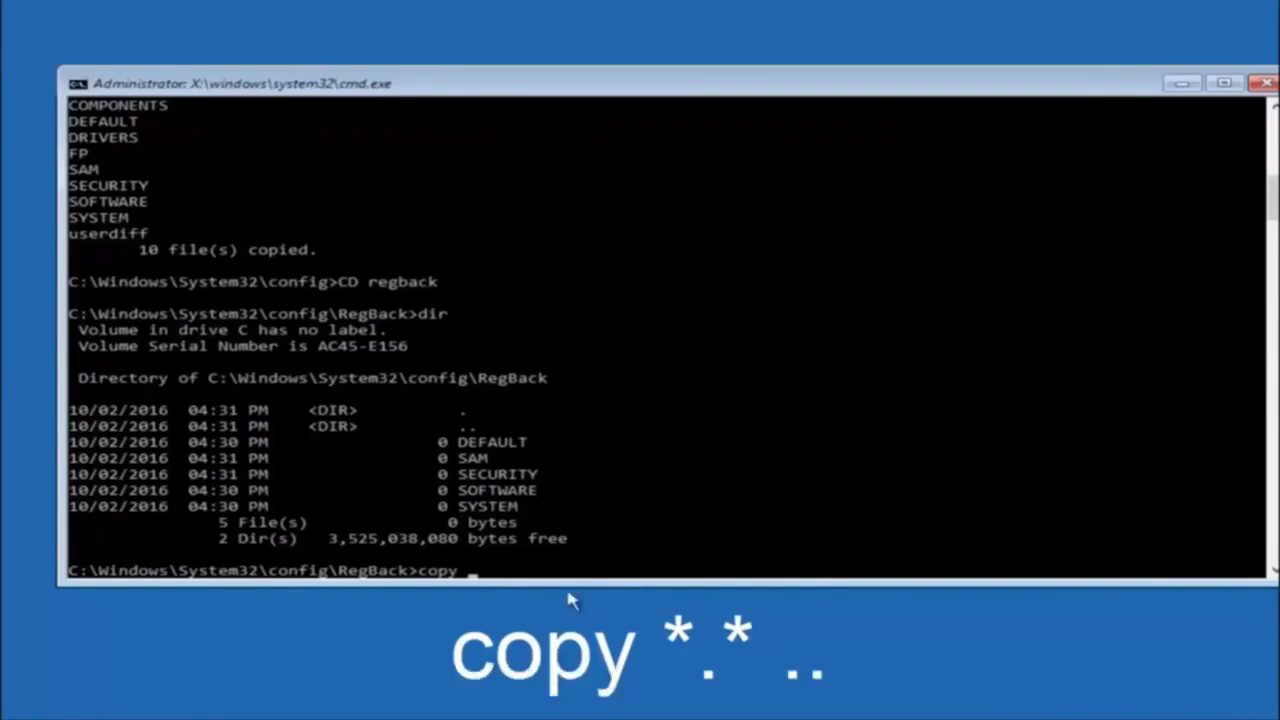
- Copy all RegBack files to the parent config folder with copy *.* .., answer A to overwrite all, and close Command Prompt
left_click(476, 574)
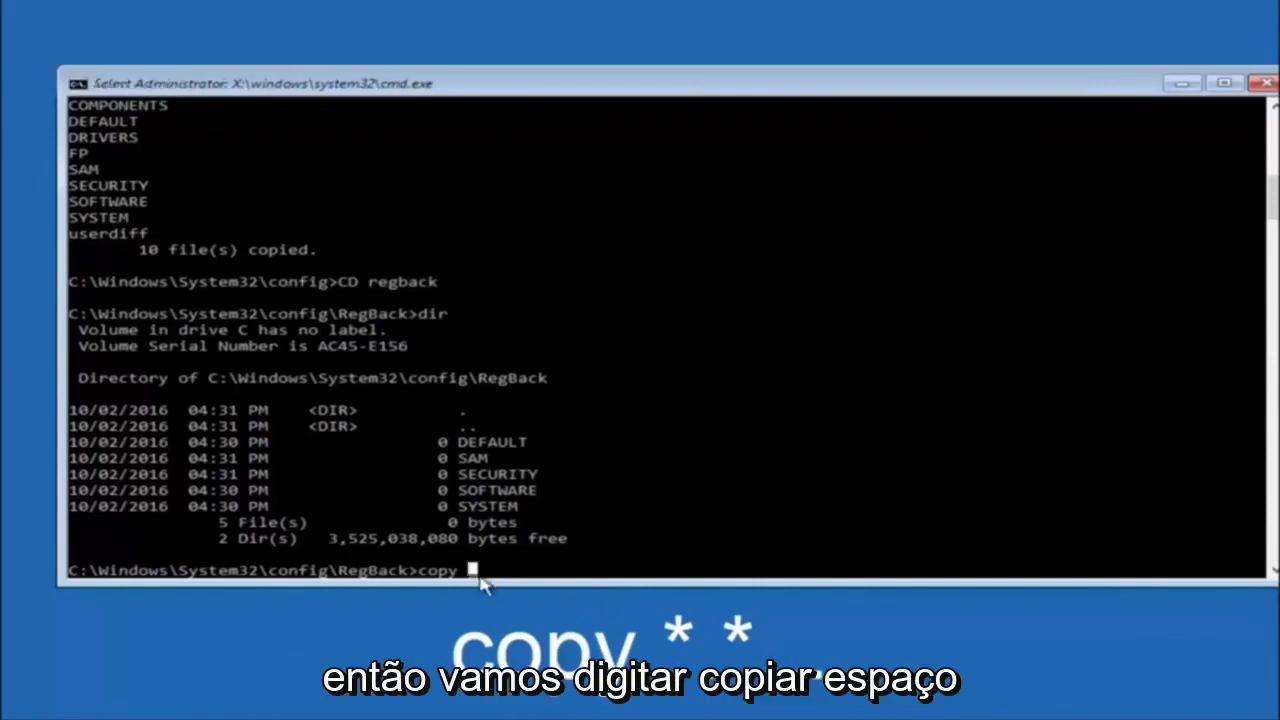
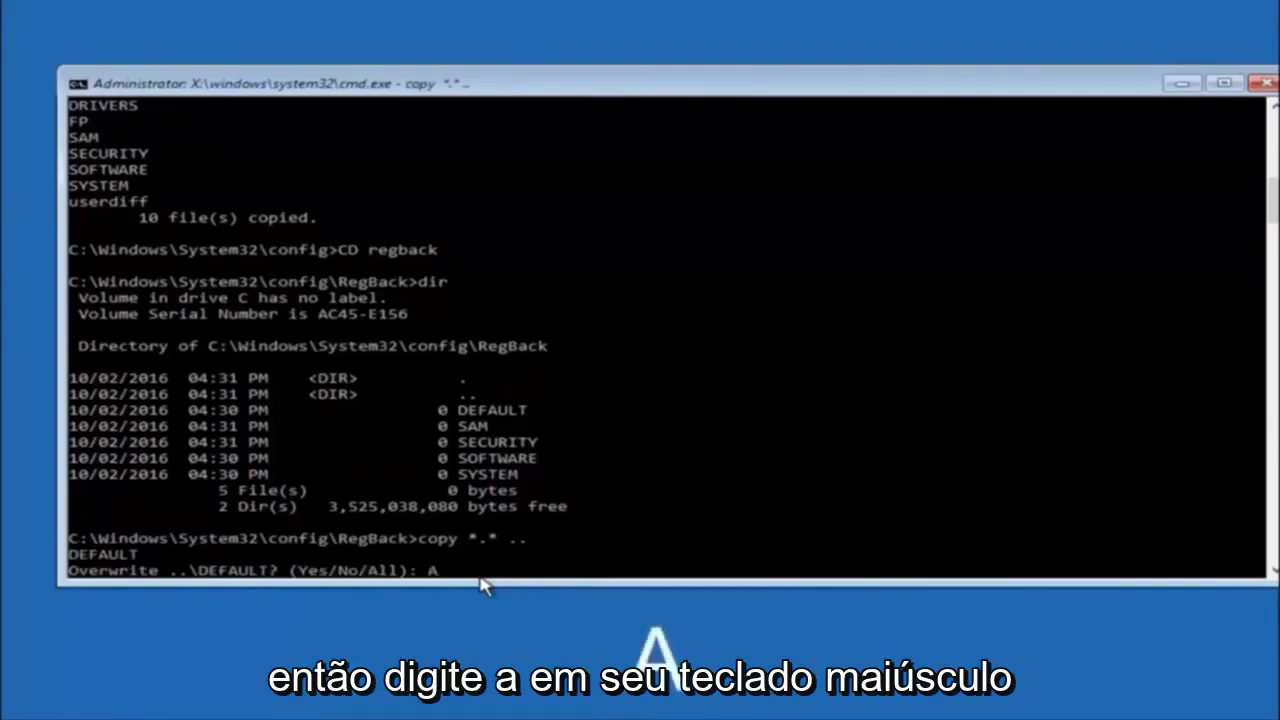
key("Return")
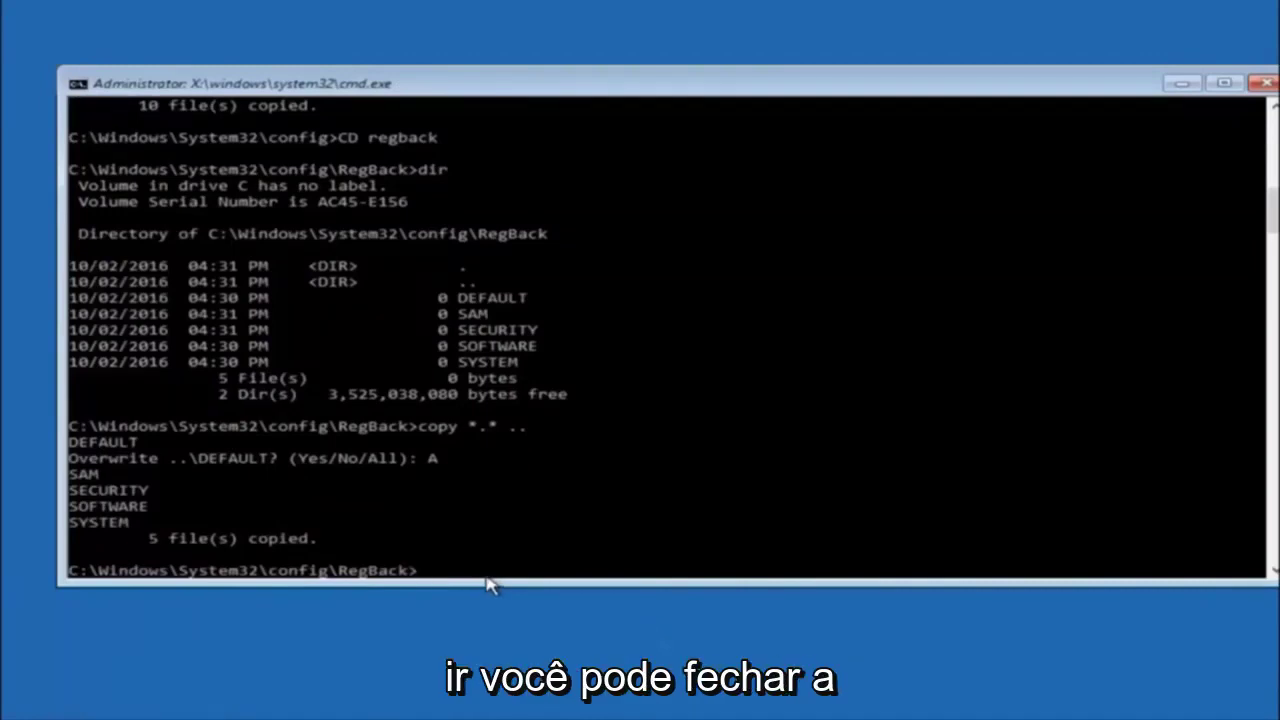
left_click(1265, 83)
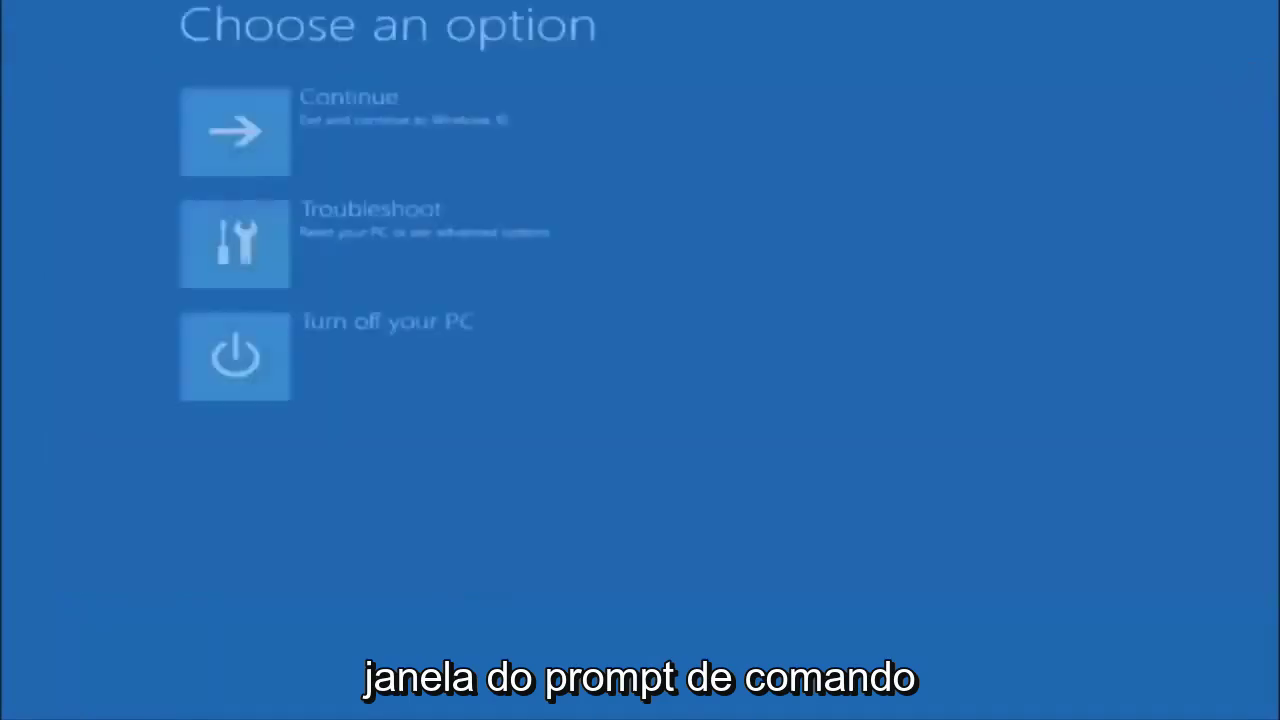